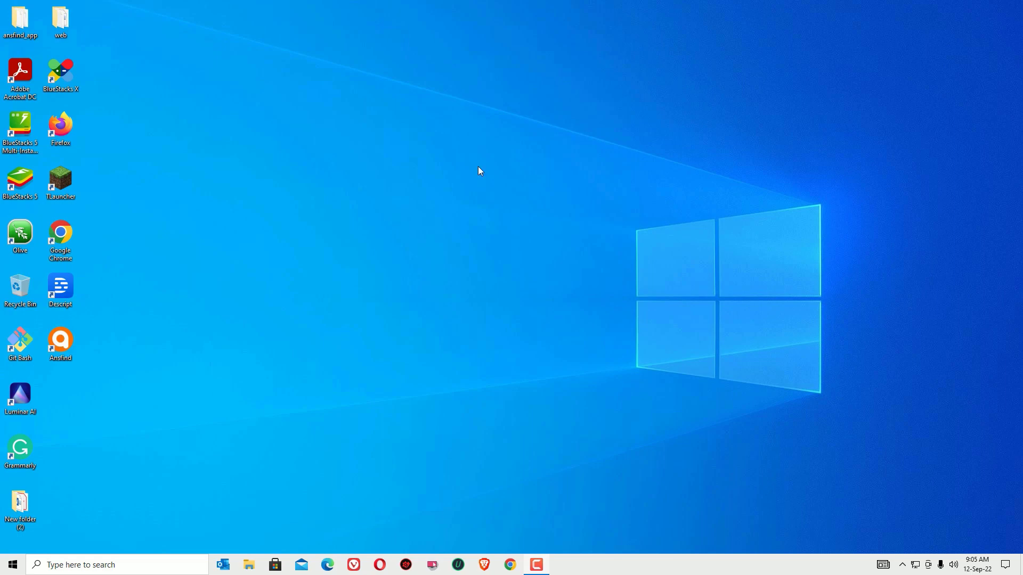
Step: Launch Chrome, search for 'google meet' and open the Google Meet site
{"action": "left_click", "coordinate": [506, 569]}
{"action": "left_click", "coordinate": [427, 219]}
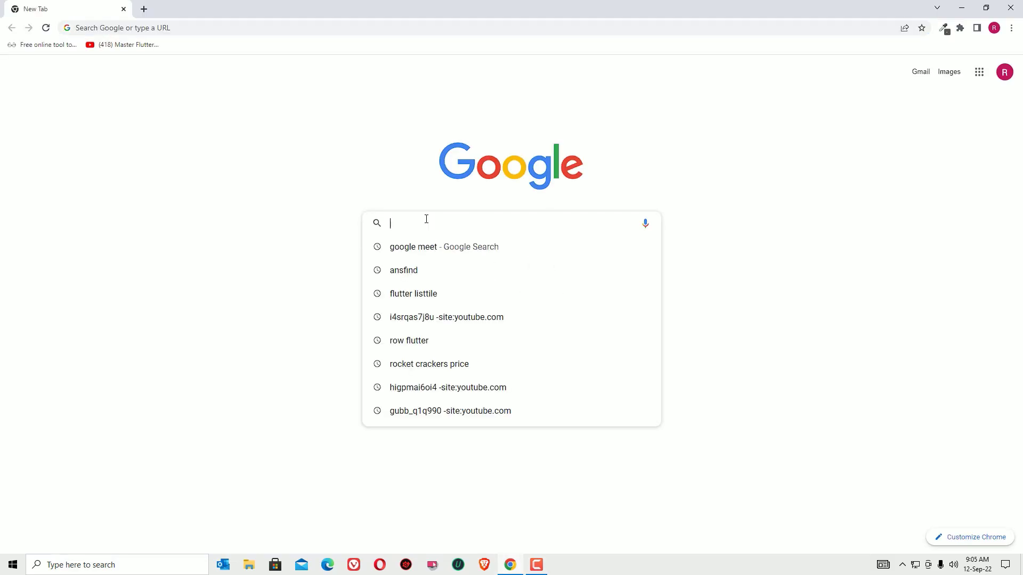
{"action": "type", "text": "goo"}
{"action": "key", "text": "Return"}
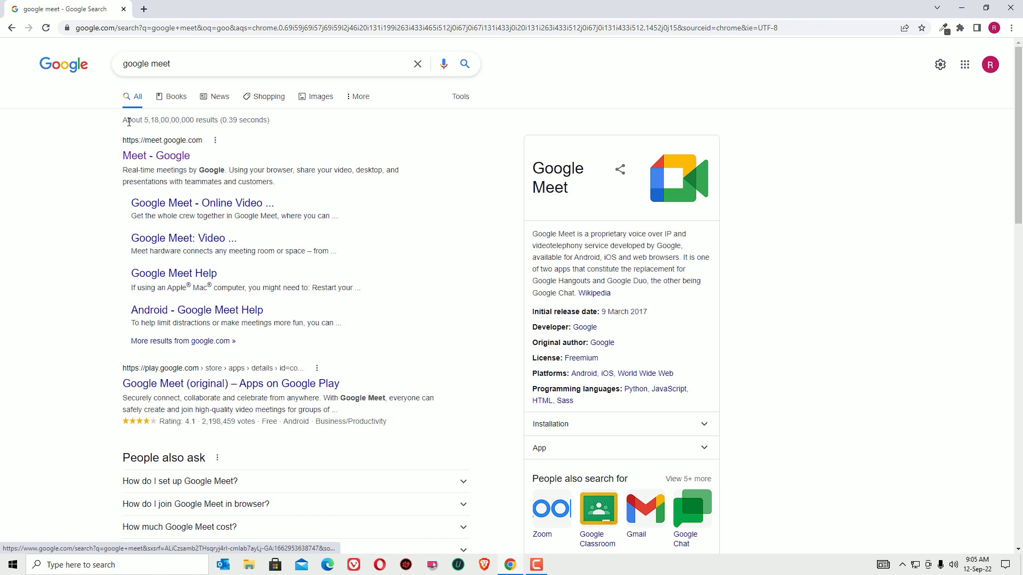
{"action": "left_click", "coordinate": [148, 153]}
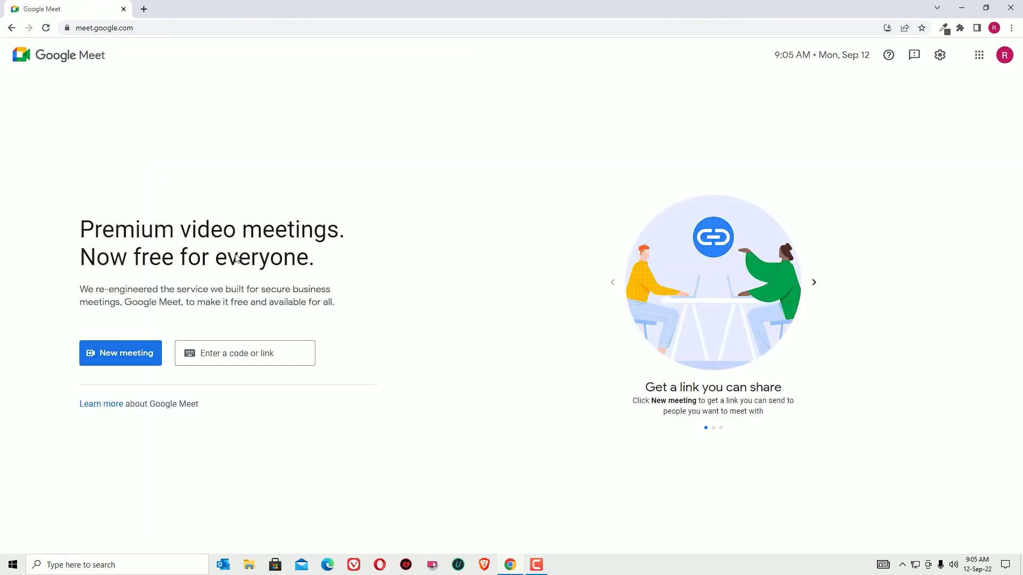
Step: Look at the New meeting options, close them, and open a blank new tab
{"action": "left_click", "coordinate": [125, 359]}
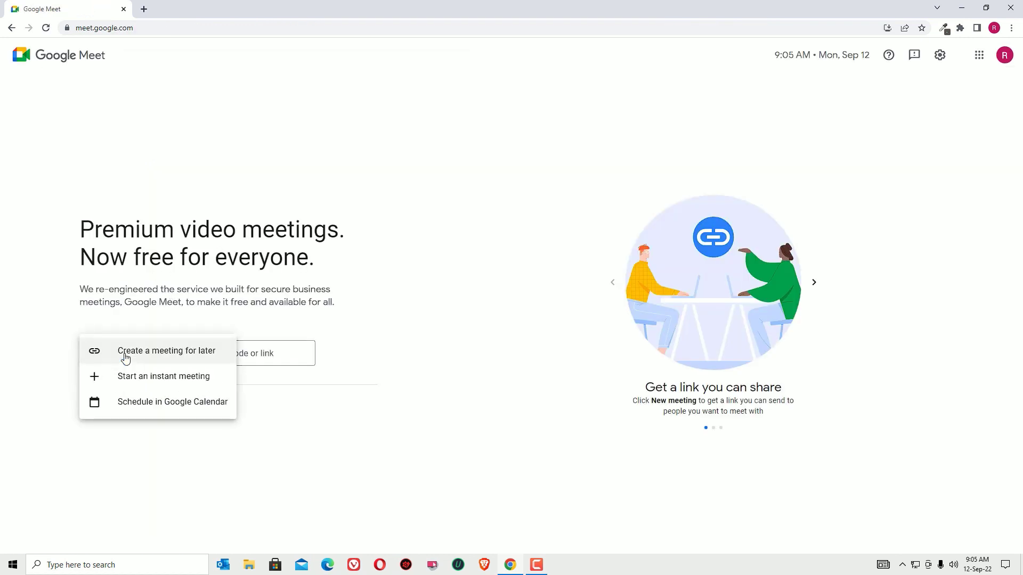
{"action": "left_click", "coordinate": [458, 334]}
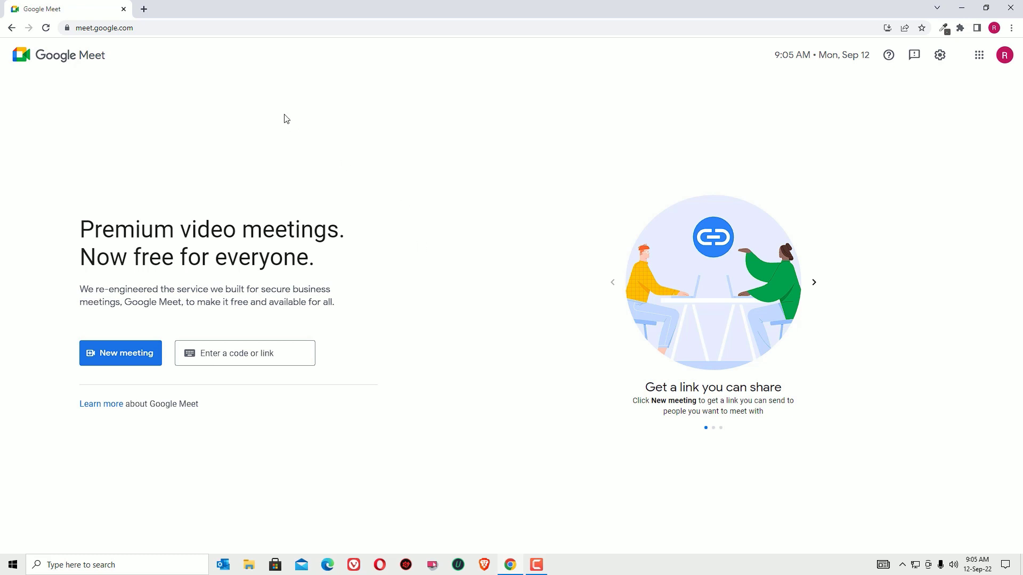
{"action": "left_click", "coordinate": [144, 9]}
Step: Search Google for 'google webstore' and open the Chrome Web Store
{"action": "left_click", "coordinate": [396, 221]}
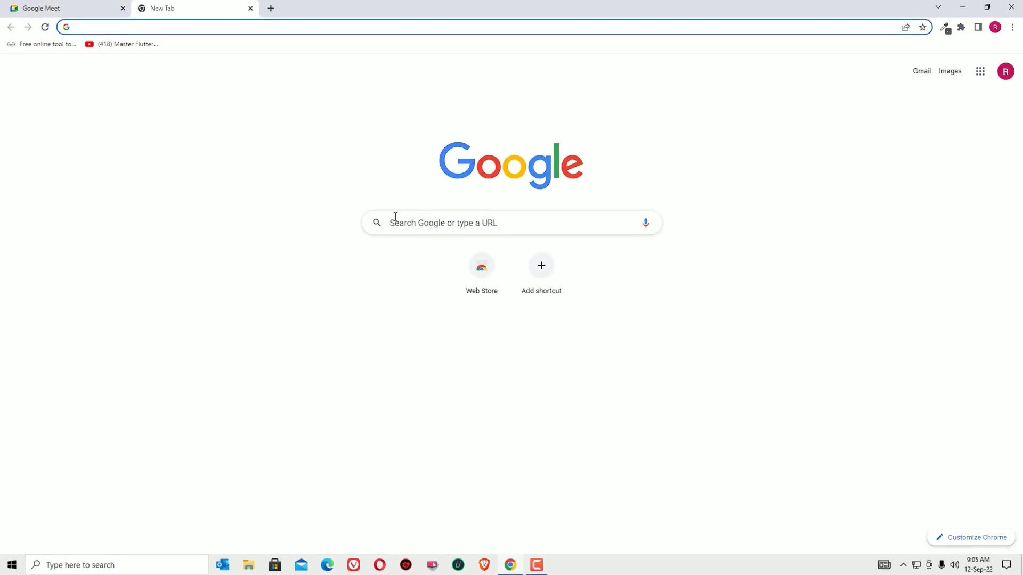
{"action": "type", "text": "google webstore"}
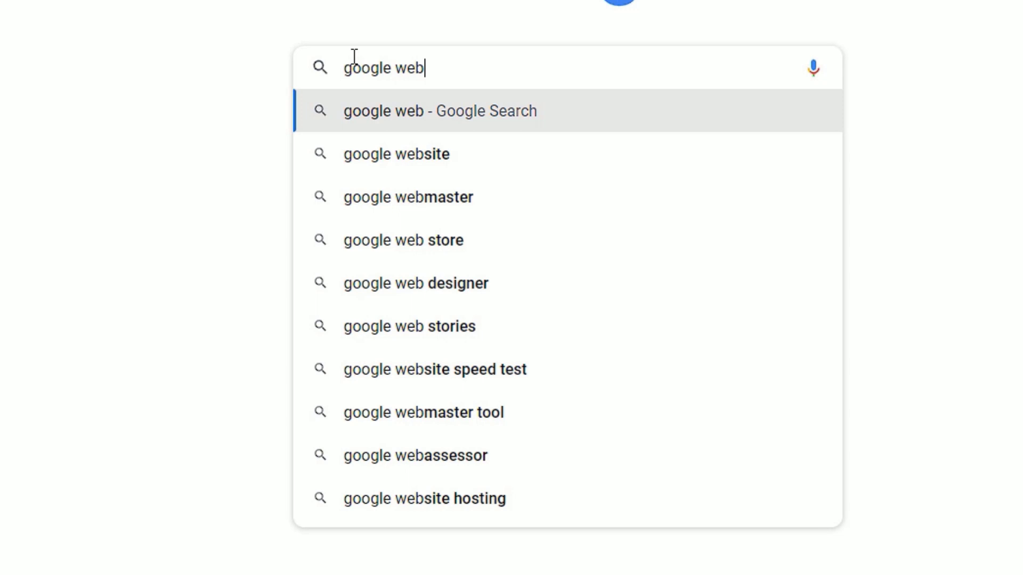
{"action": "key", "text": "Return"}
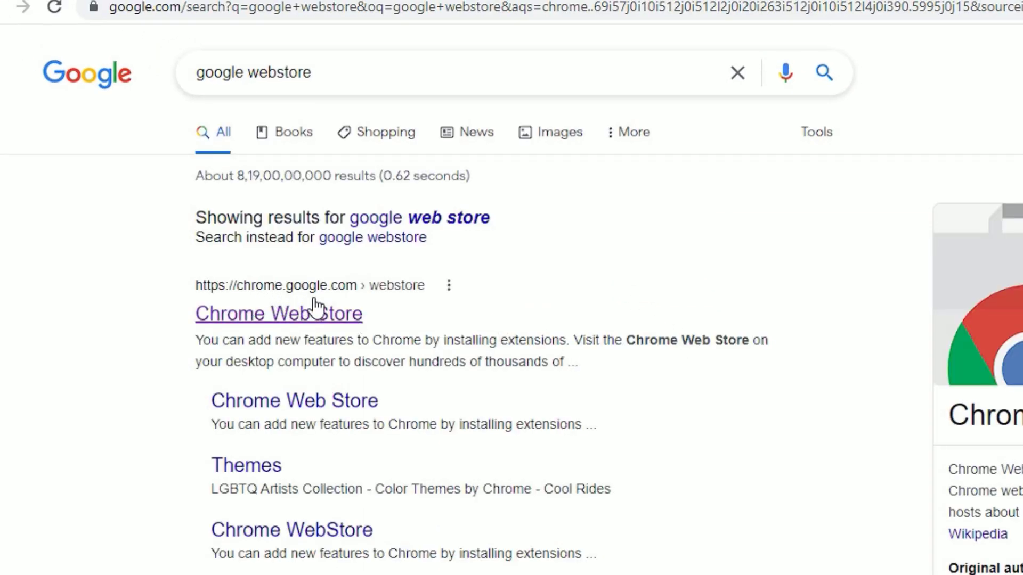
{"action": "left_click", "coordinate": [355, 318]}
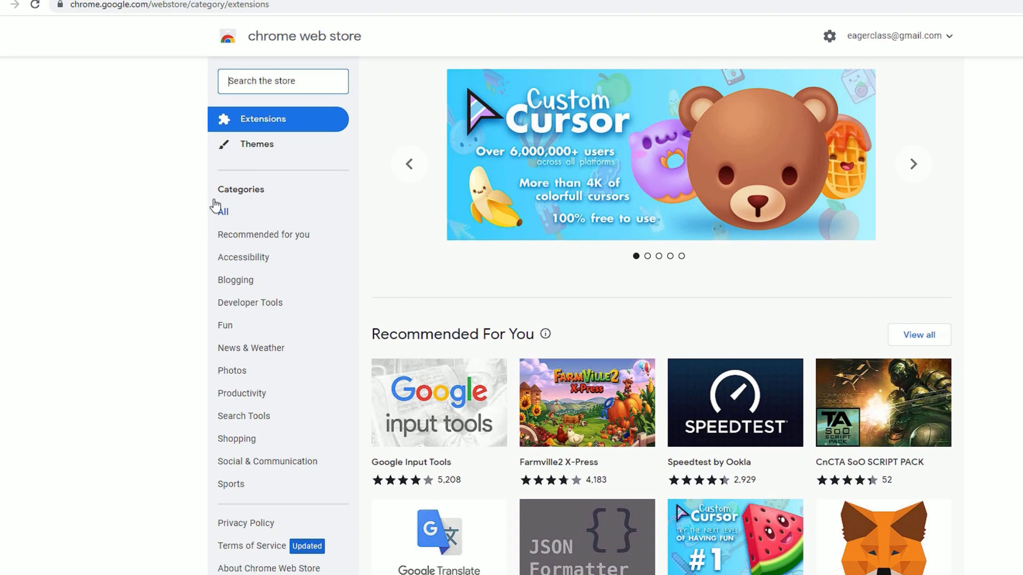
Step: Search the store for 'screen recorder' and open the Awesome Screenshot and Screen Recorder listing
{"action": "left_click", "coordinate": [270, 101]}
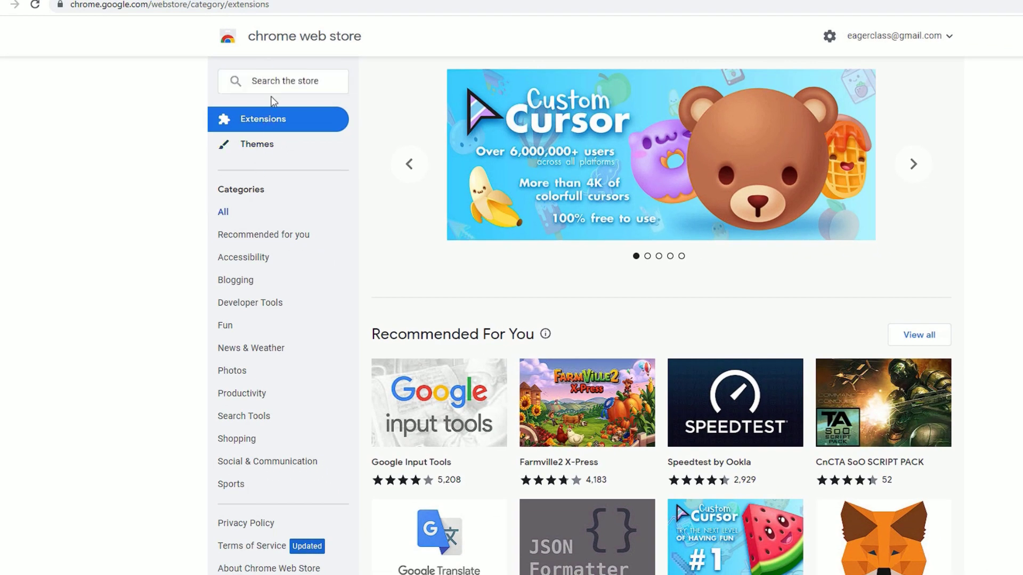
{"action": "left_click", "coordinate": [271, 85]}
{"action": "type", "text": "s"}
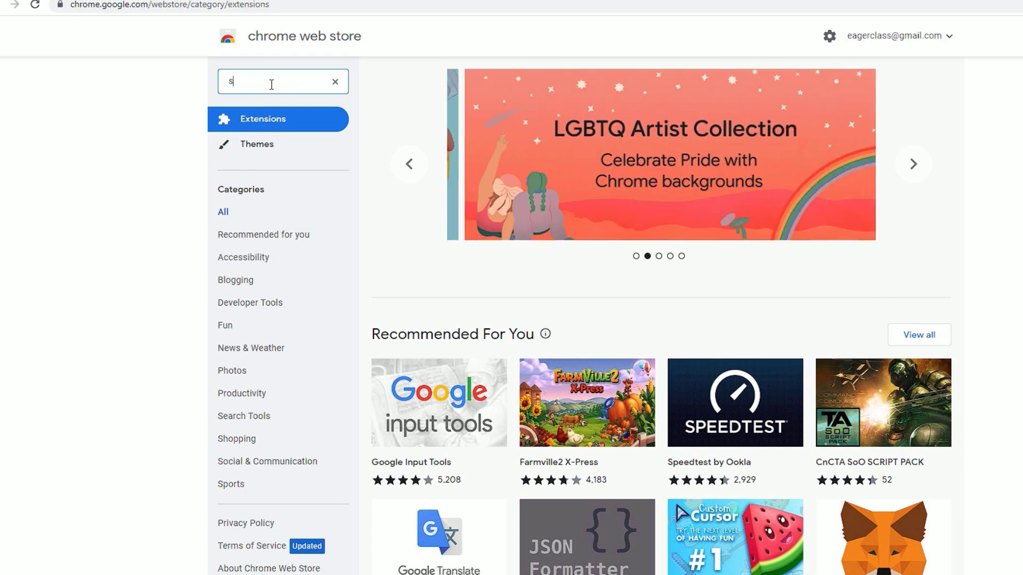
{"action": "type", "text": "creen recorder"}
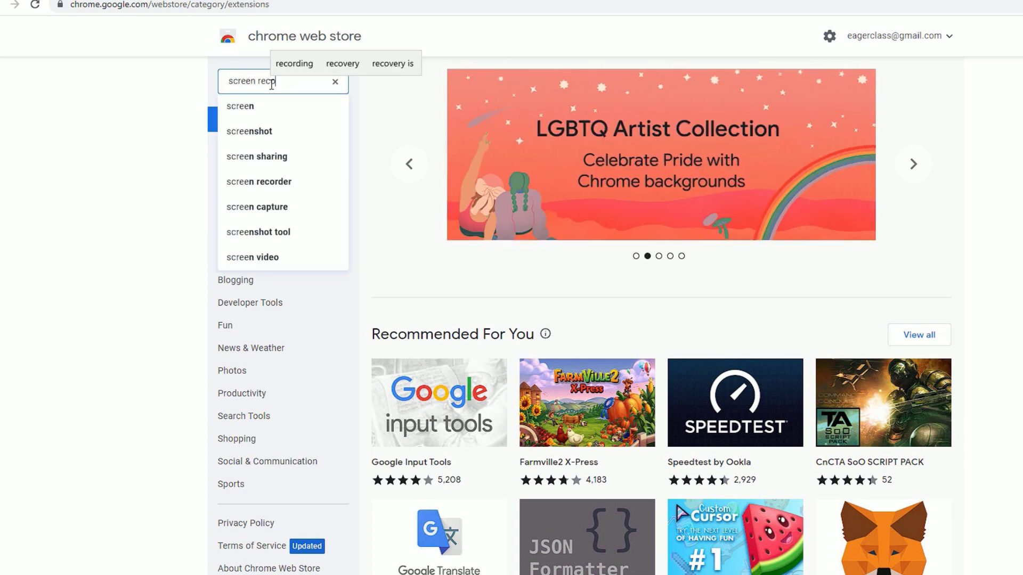
{"action": "key", "text": "Return"}
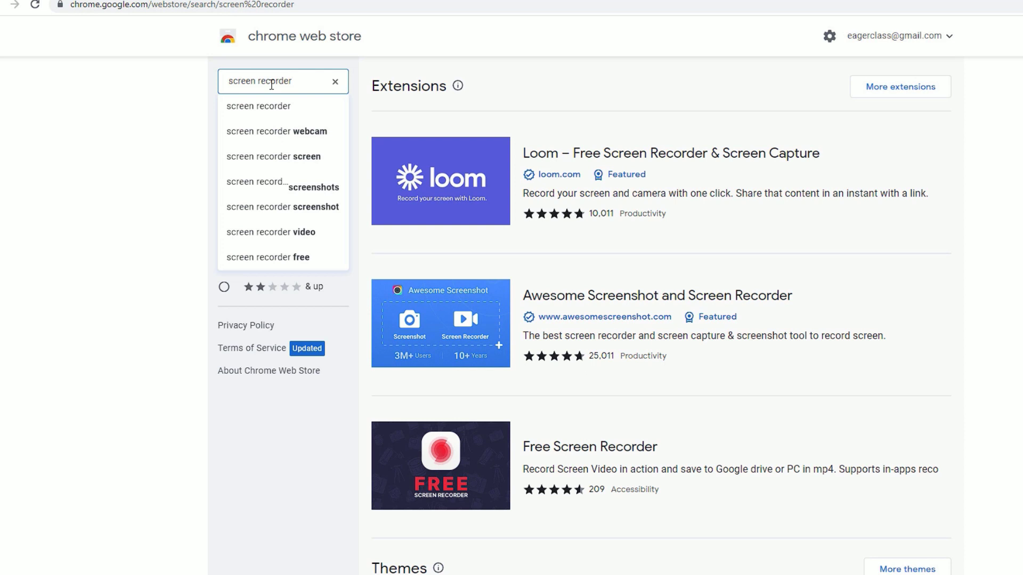
{"action": "left_click", "coordinate": [39, 265]}
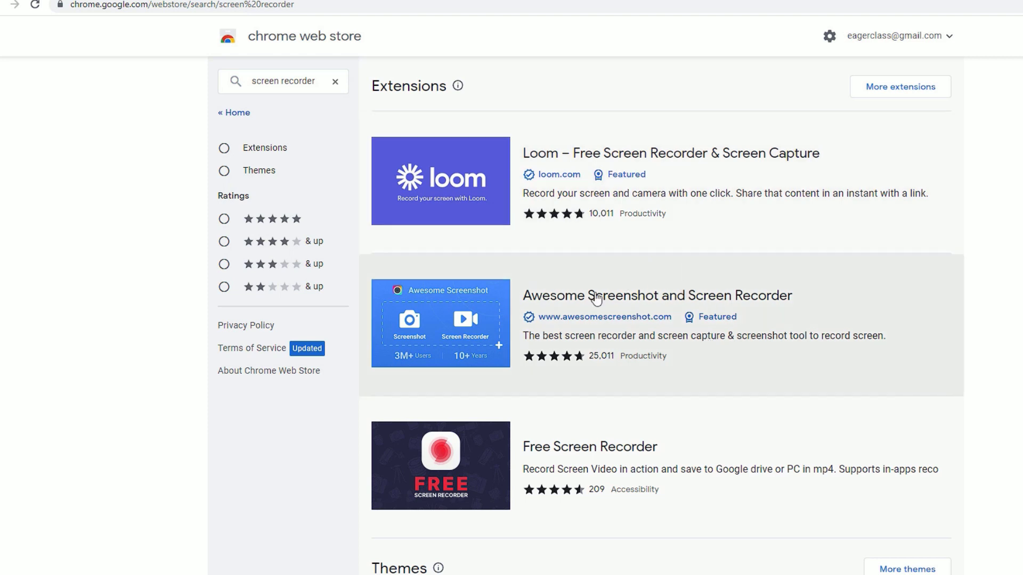
{"action": "mouse_move", "coordinate": [591, 360]}
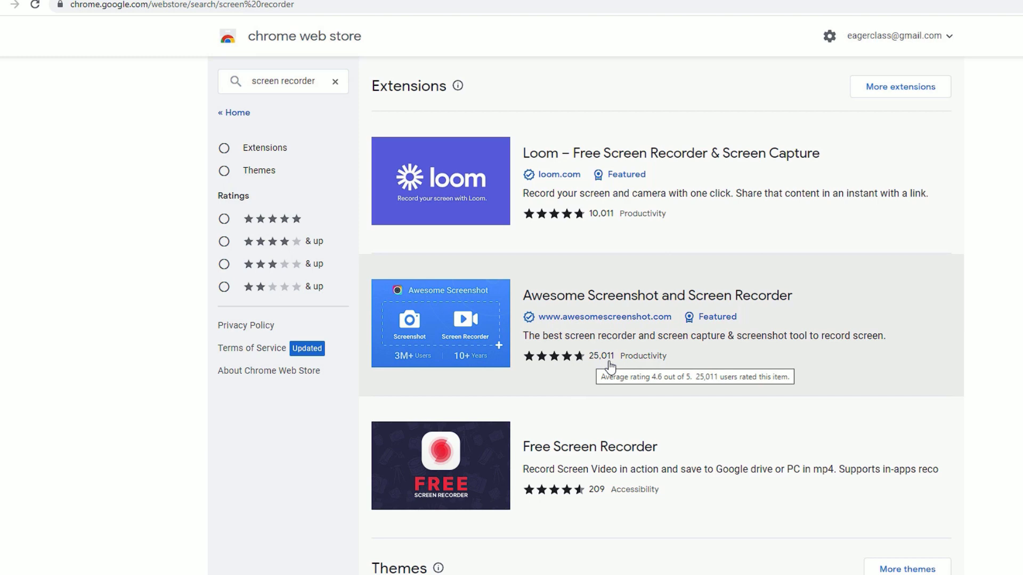
{"action": "left_click", "coordinate": [601, 302]}
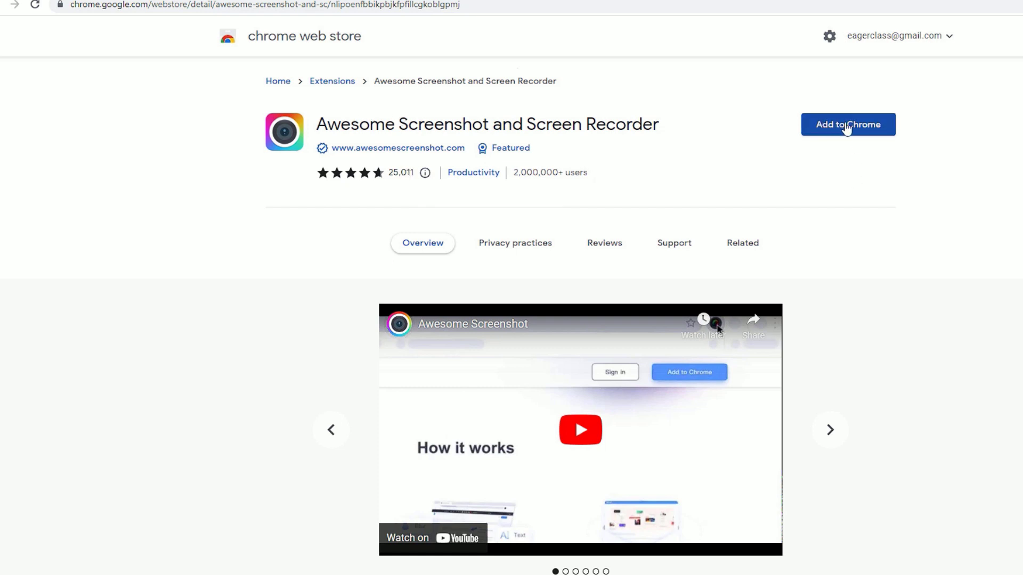
Step: Add Awesome Screenshot and Screen Recorder to Chrome, confirm, and close its setup tab
{"action": "left_click", "coordinate": [847, 128]}
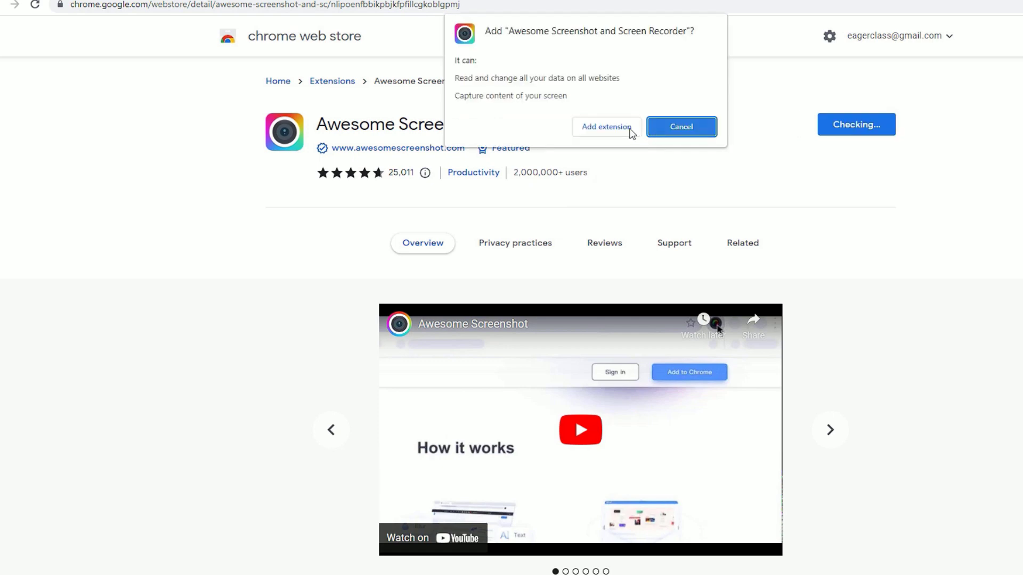
{"action": "left_click", "coordinate": [589, 129]}
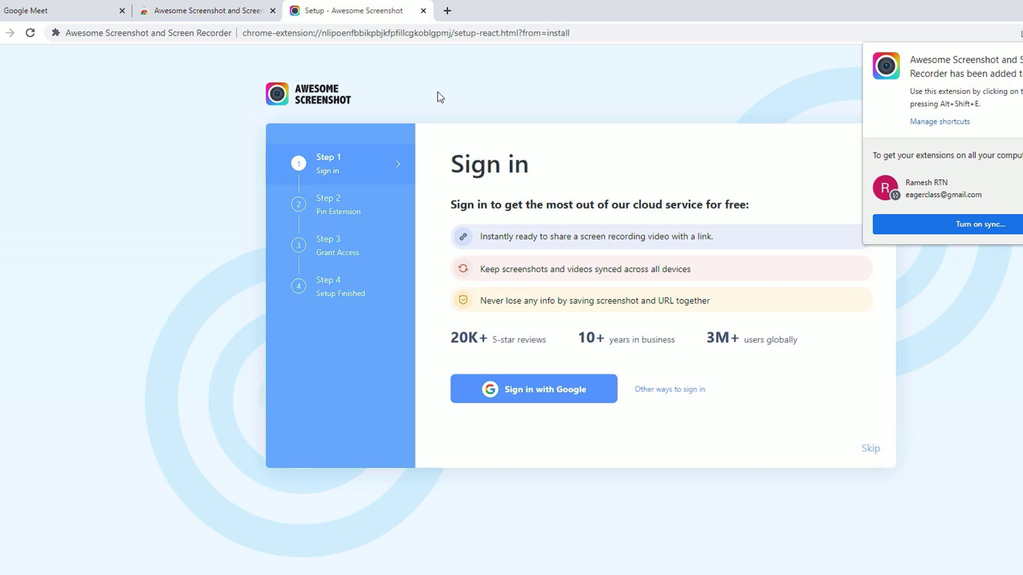
{"action": "left_click", "coordinate": [423, 11]}
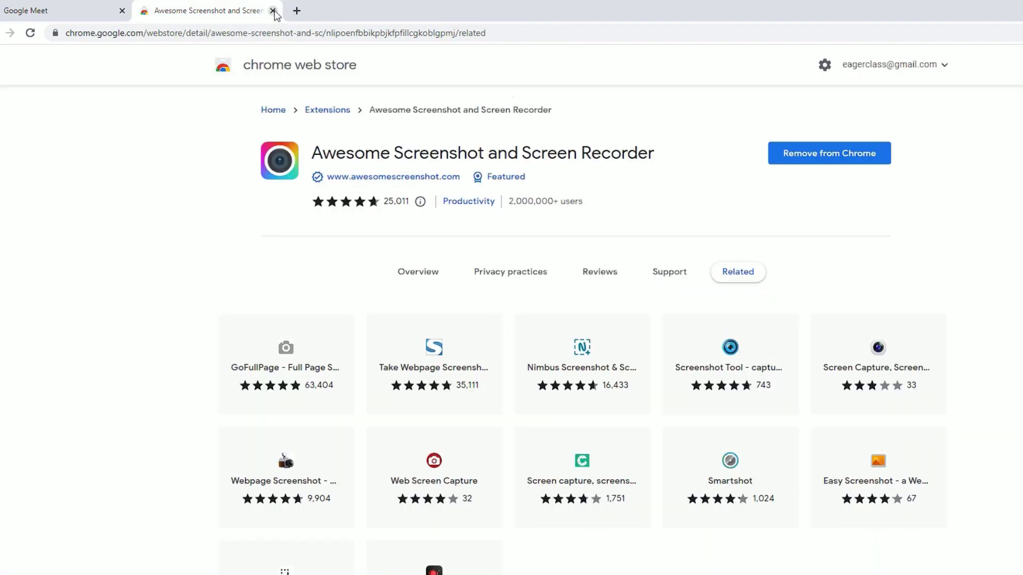
Step: Close the Web Store tab and open Awesome Screenshot's recording options, keeping tab sound on
{"action": "left_click", "coordinate": [273, 11]}
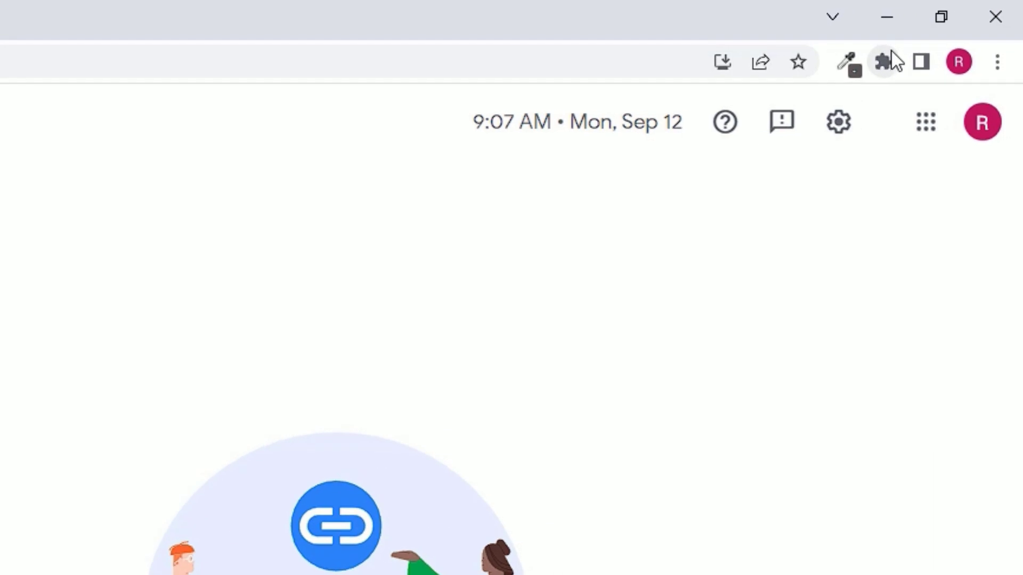
{"action": "left_click", "coordinate": [888, 65]}
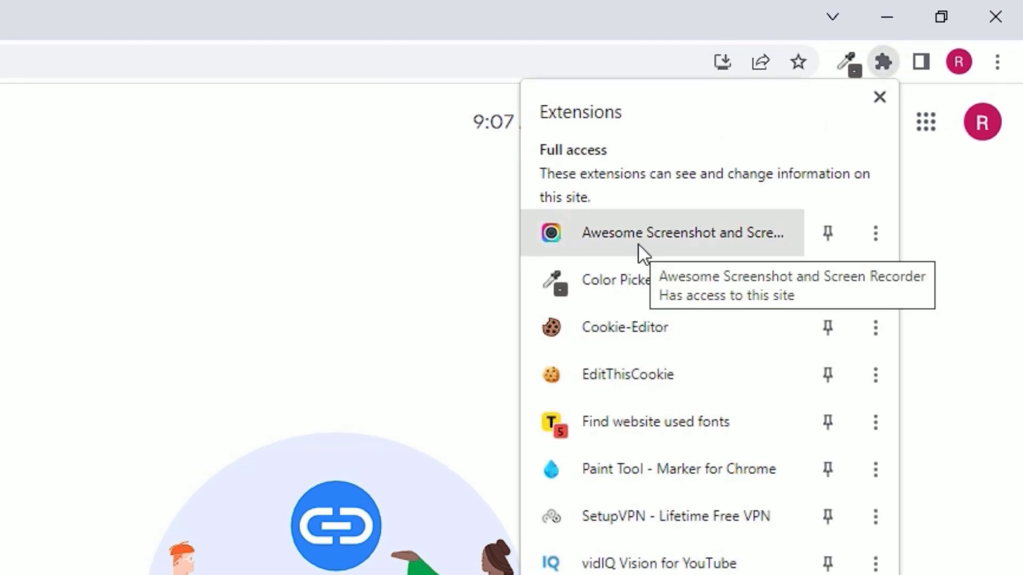
{"action": "left_click", "coordinate": [671, 229]}
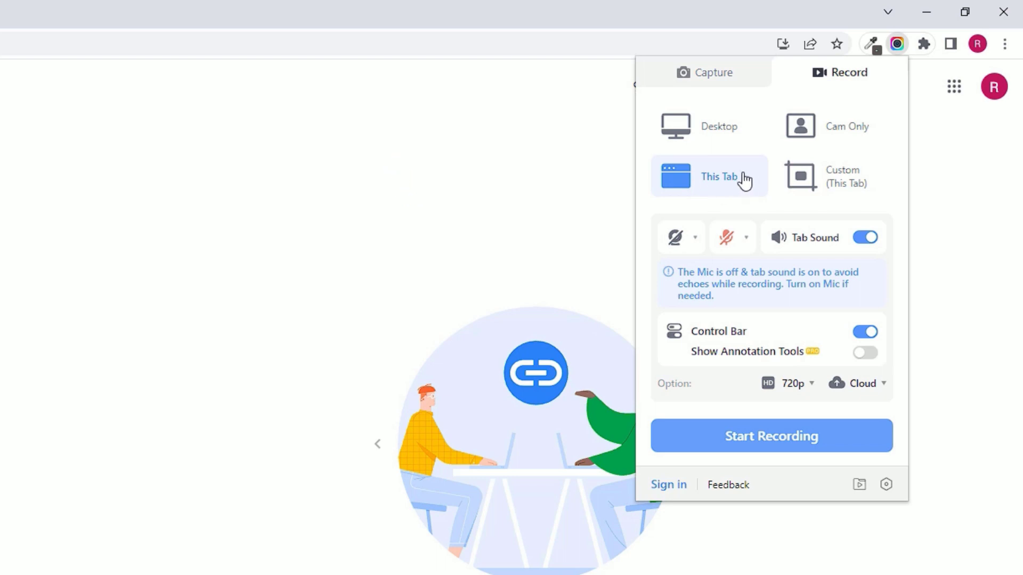
{"action": "left_click", "coordinate": [861, 240]}
{"action": "left_click", "coordinate": [861, 241]}
Step: Turn on the microphone and allow access until 'Access Granted Successfully' appears
{"action": "left_click", "coordinate": [726, 237]}
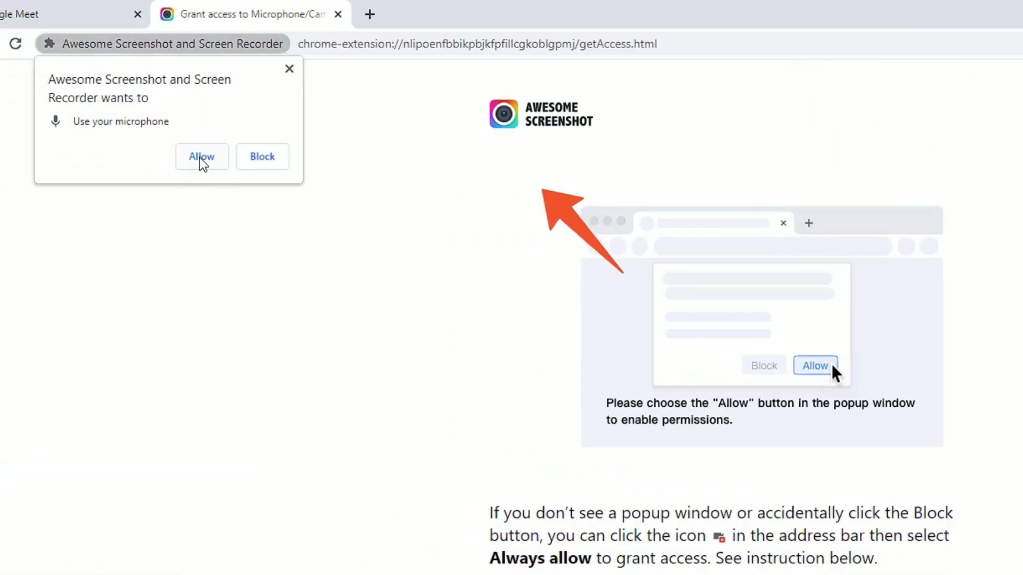
{"action": "left_click", "coordinate": [200, 159]}
{"action": "left_click_drag", "start_coordinate": [588, 336], "coordinate": [1015, 356]}
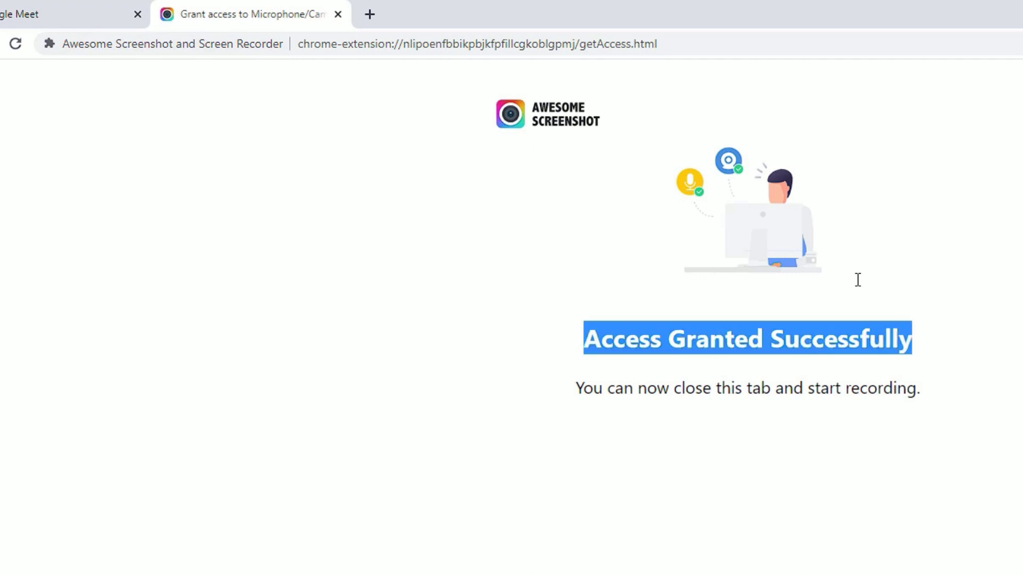
Step: Close the access tab and pin Awesome Screenshot to the browser toolbar
{"action": "left_click", "coordinate": [341, 16]}
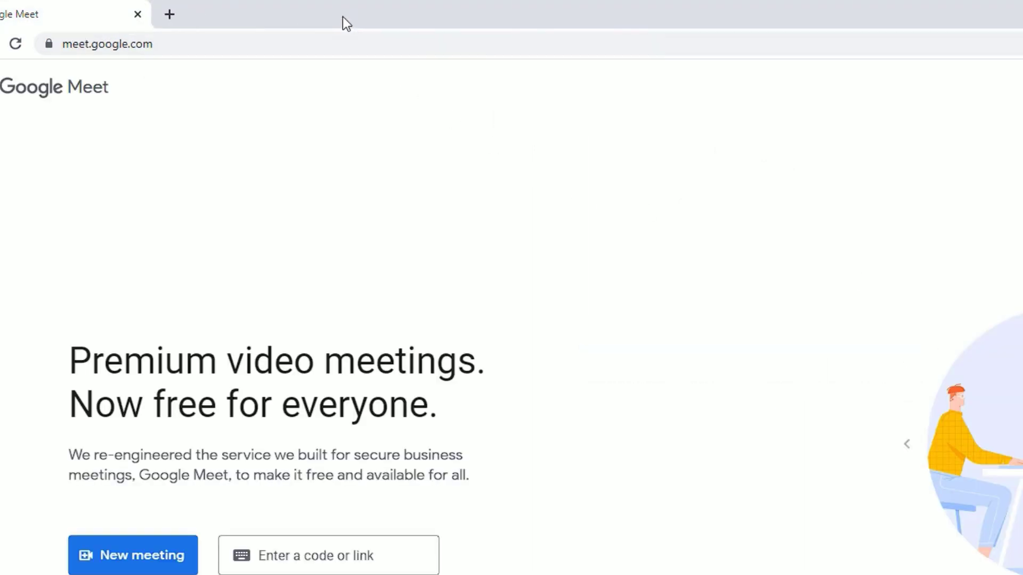
{"action": "left_click", "coordinate": [964, 43]}
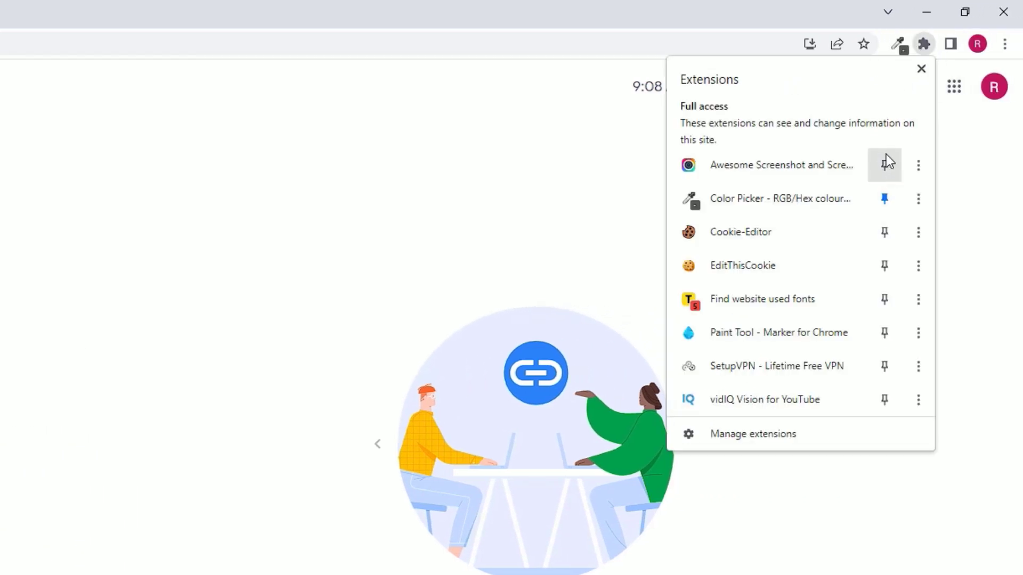
{"action": "left_click", "coordinate": [885, 159]}
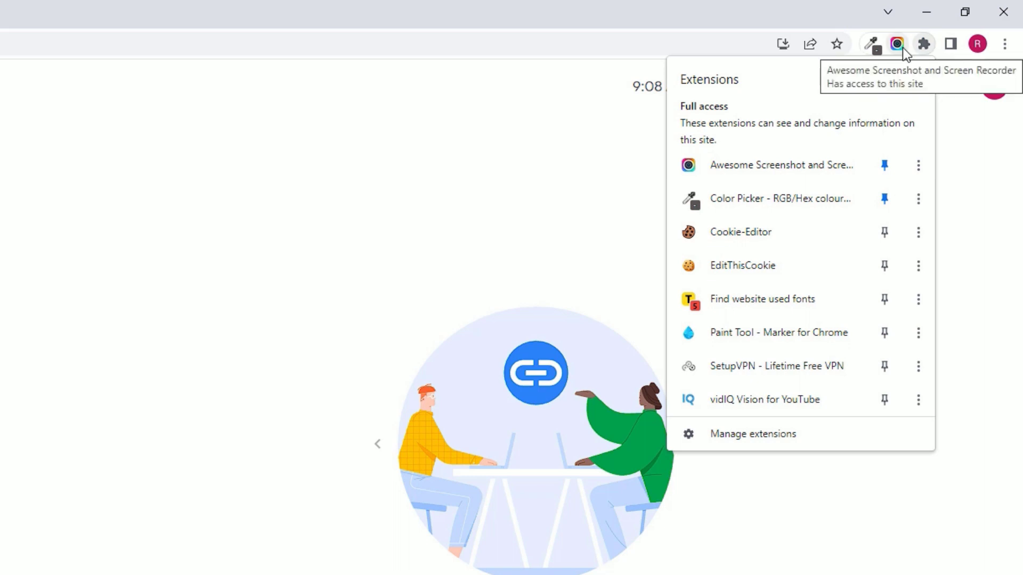
Step: Check the Awesome Screenshot popup's microphone setting, close it, and start an instant Meet meeting
{"action": "left_click", "coordinate": [900, 46]}
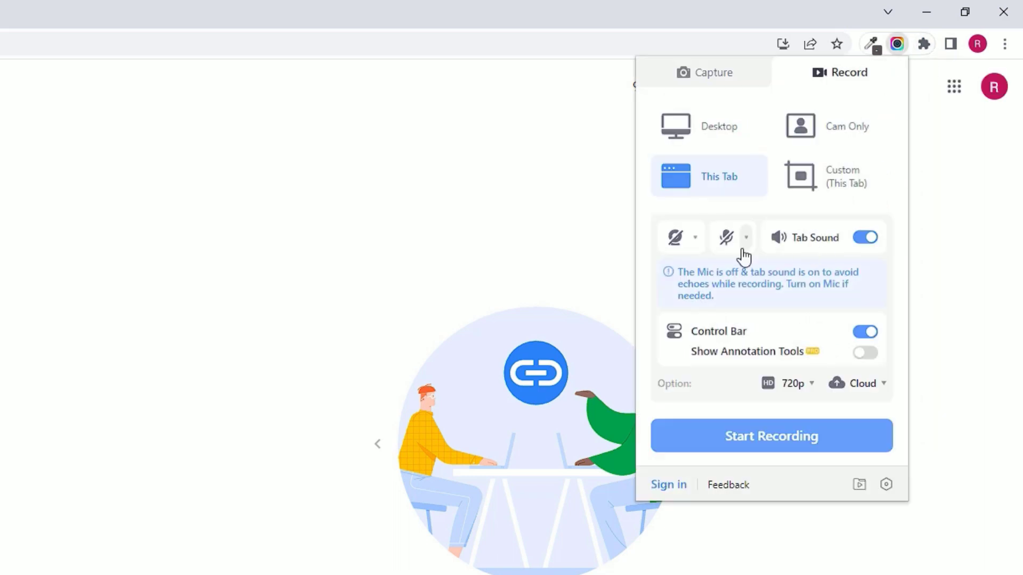
{"action": "left_click", "coordinate": [727, 242]}
{"action": "key", "text": "Escape"}
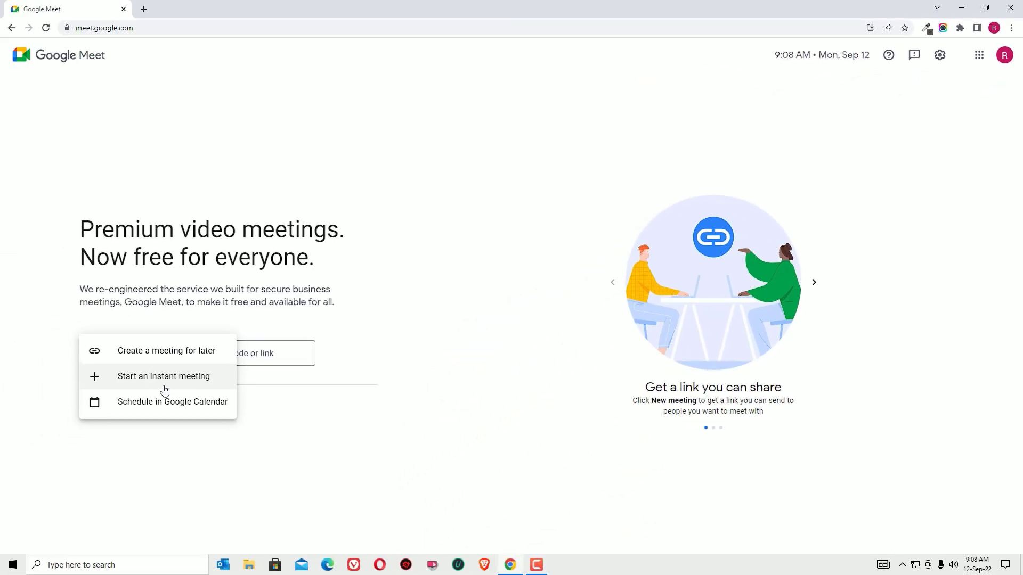
{"action": "left_click", "coordinate": [164, 388]}
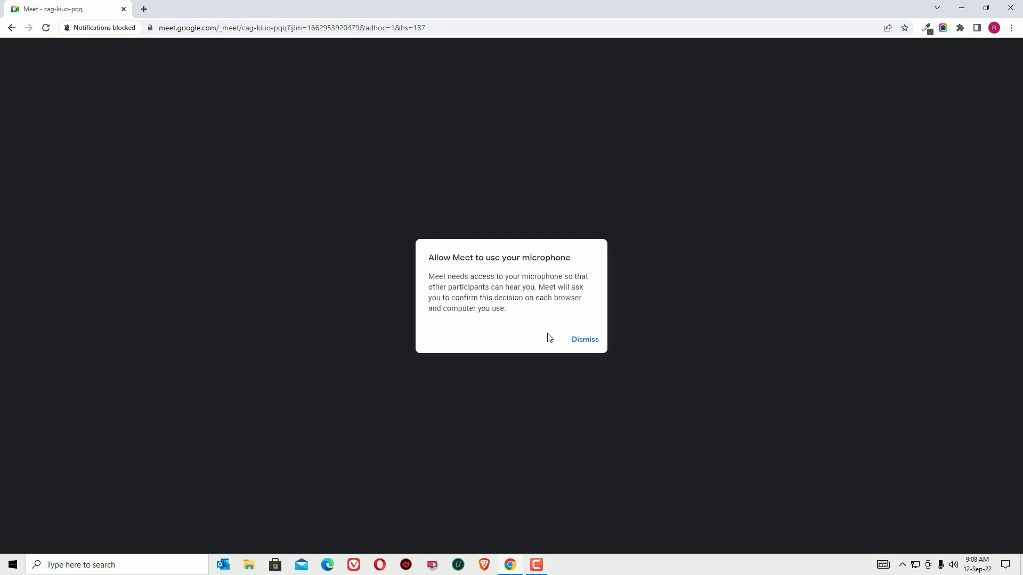
Step: Dismiss the Meet notice, allow microphone access, and close the 'Your meeting's ready' dialog
{"action": "left_click", "coordinate": [585, 340]}
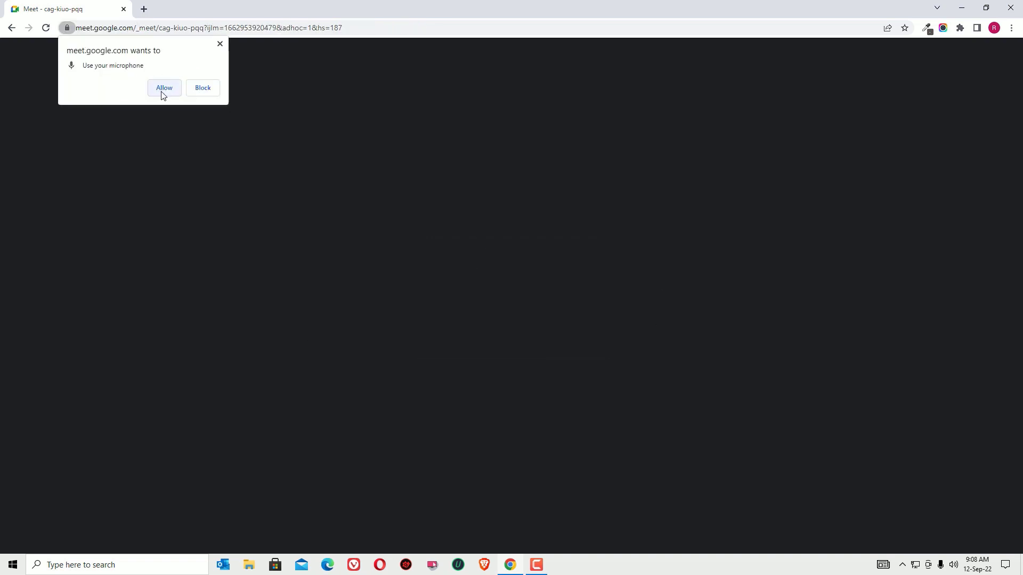
{"action": "left_click", "coordinate": [162, 90]}
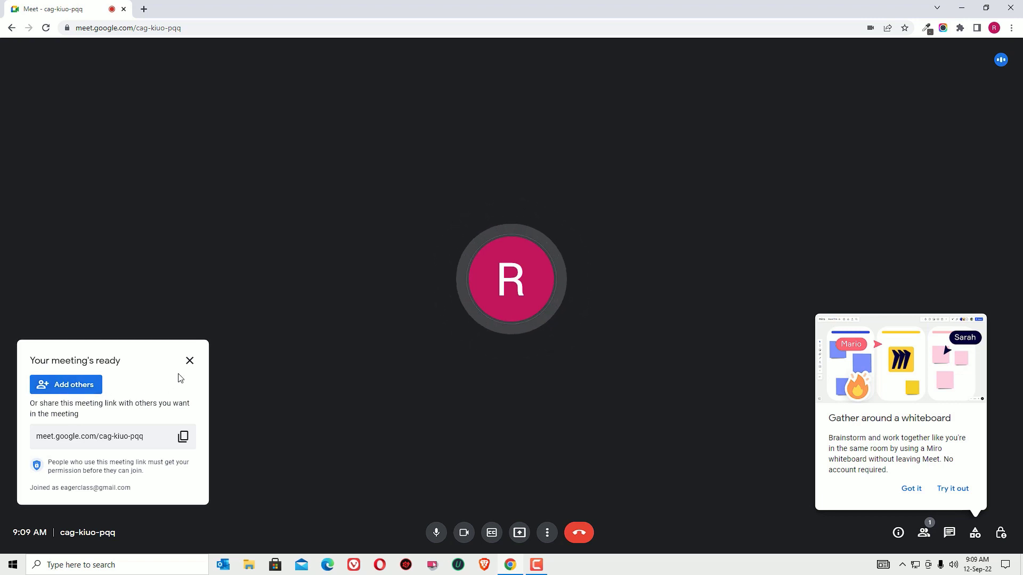
{"action": "left_click", "coordinate": [183, 436]}
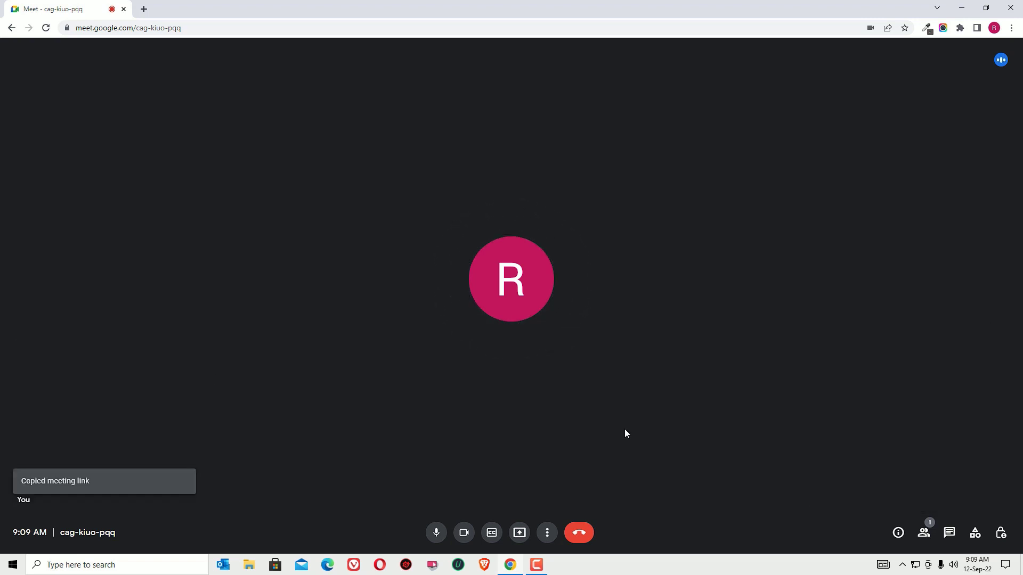
{"action": "left_click", "coordinate": [943, 27]}
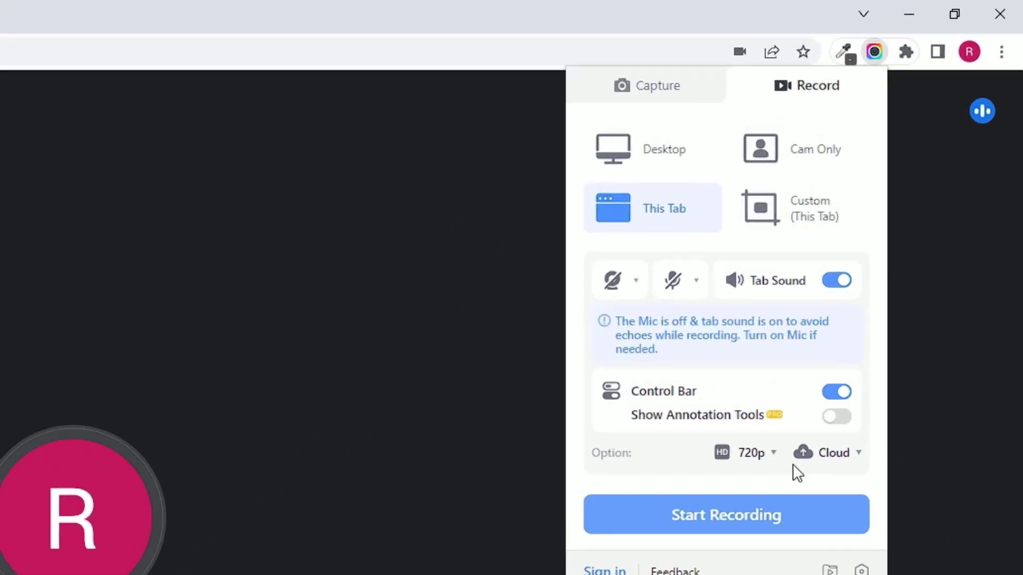
Step: Keep the recording resolution at 720p and change the save location from Cloud to Local
{"action": "left_click", "coordinate": [772, 454]}
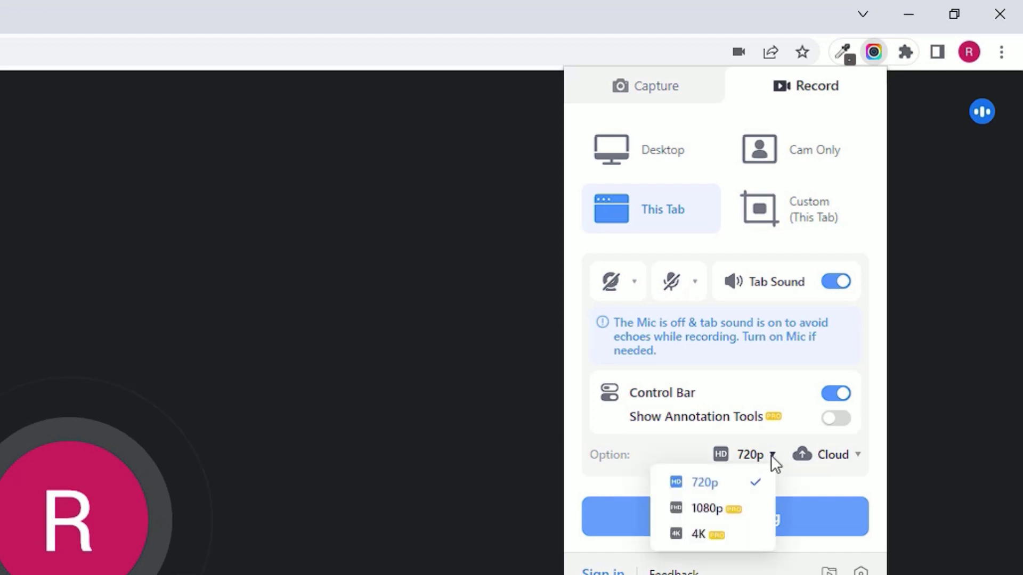
{"action": "left_click", "coordinate": [715, 485]}
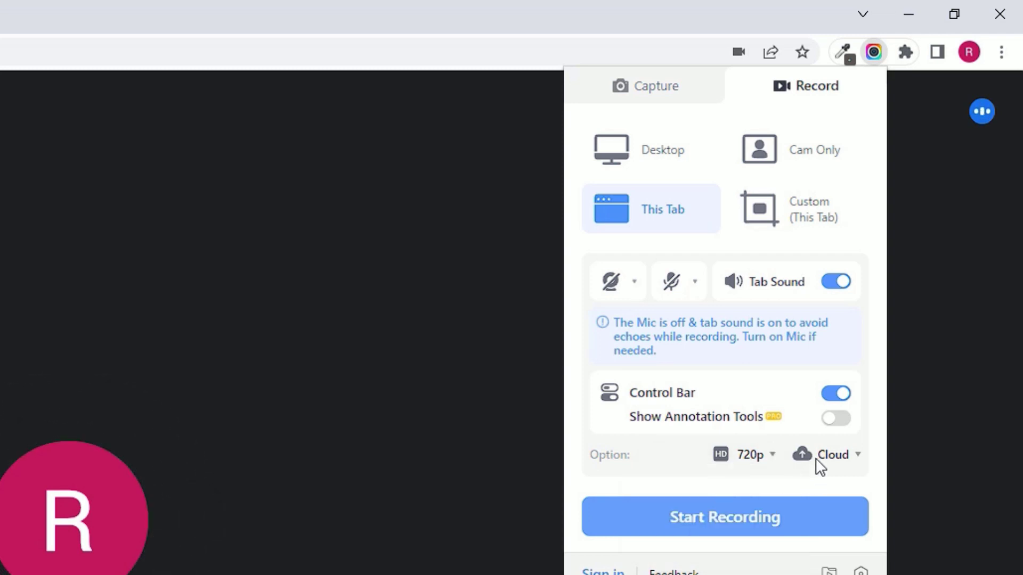
{"action": "left_click", "coordinate": [851, 458]}
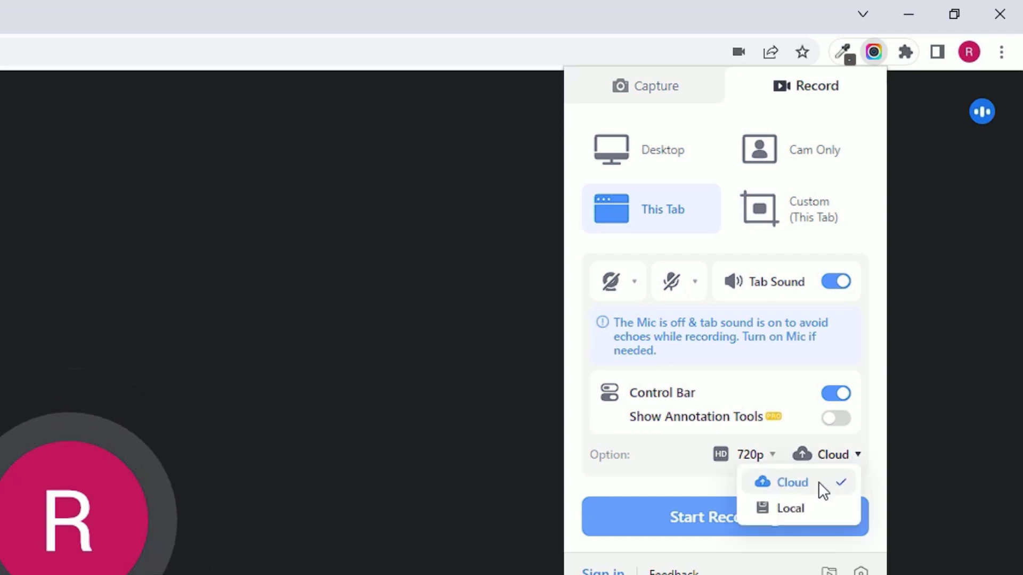
{"action": "left_click", "coordinate": [793, 513]}
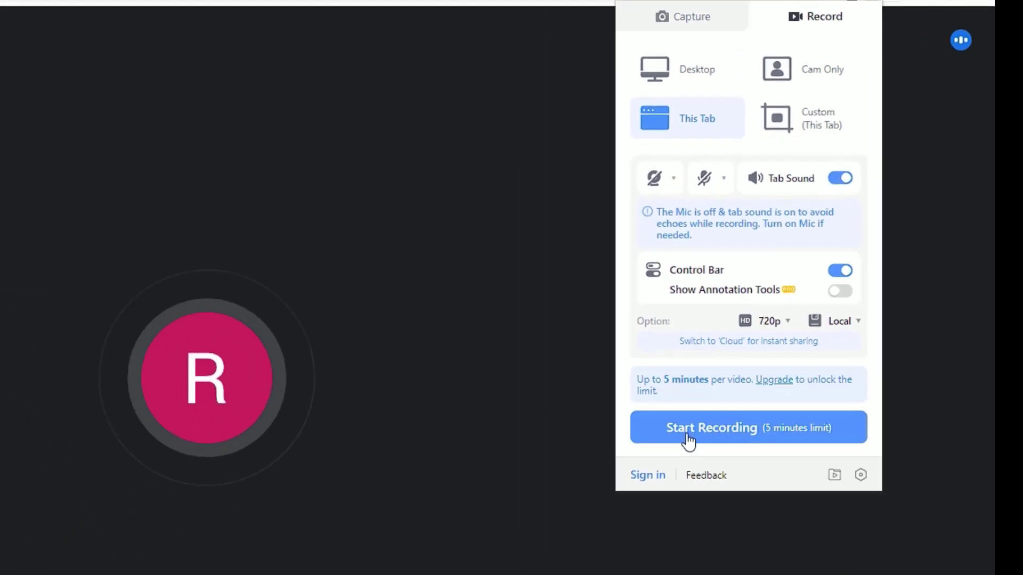
Step: Record the Meet tab for 21 seconds, stop, and download it as WebM, allowing downloads
{"action": "left_click", "coordinate": [607, 502]}
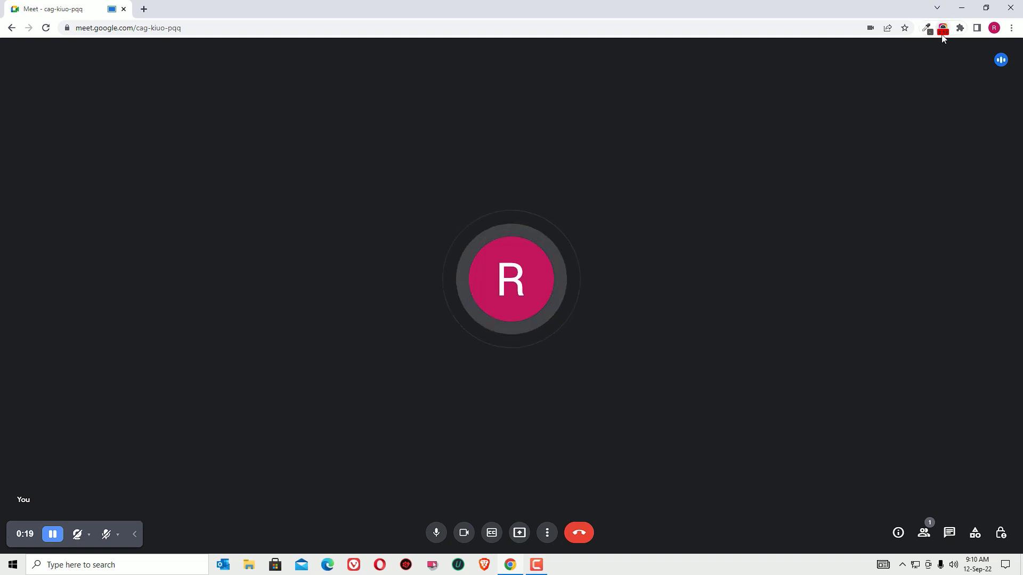
{"action": "left_click", "coordinate": [942, 32]}
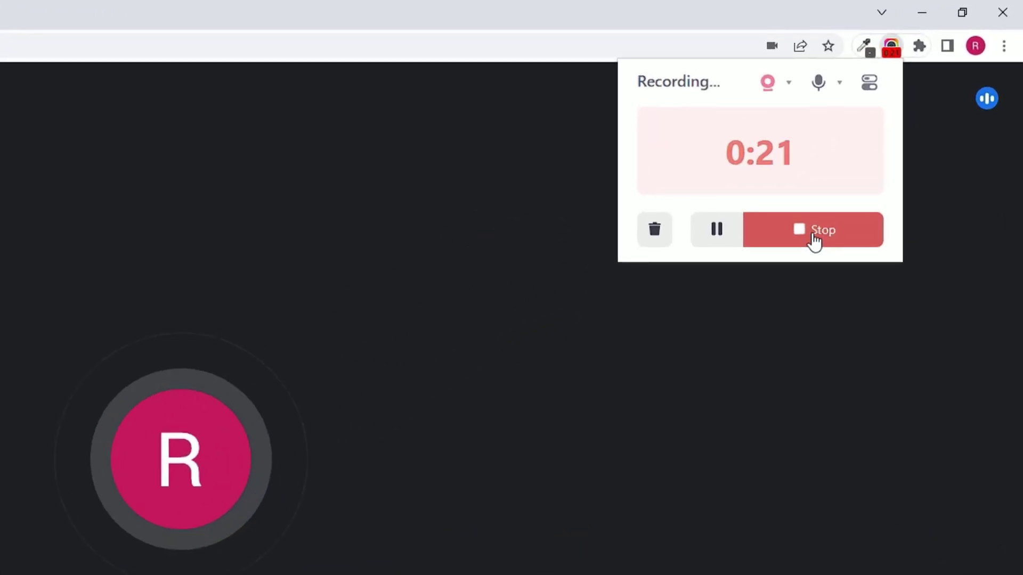
{"action": "left_click", "coordinate": [893, 139]}
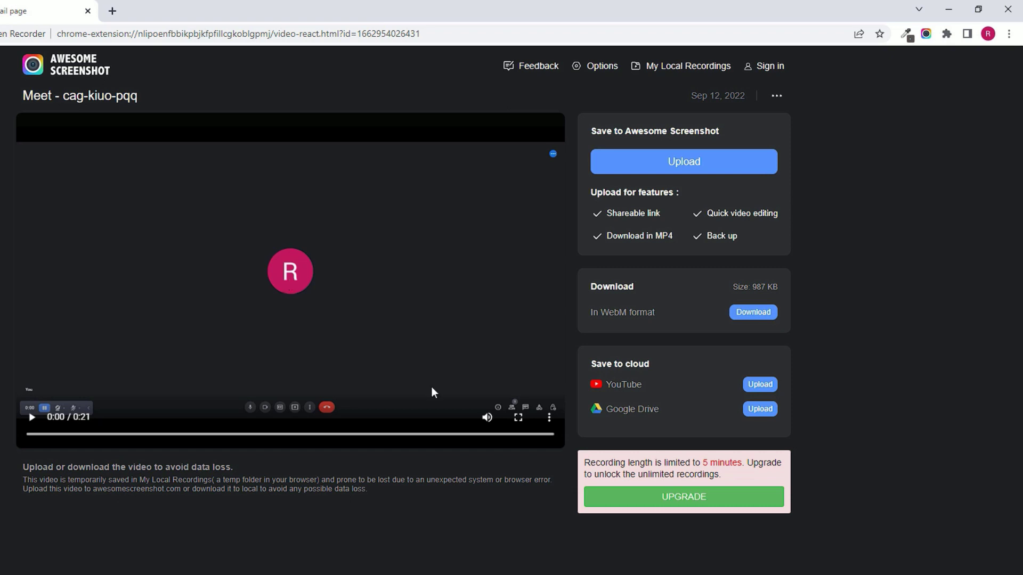
{"action": "left_click", "coordinate": [744, 319]}
{"action": "left_click", "coordinate": [469, 149]}
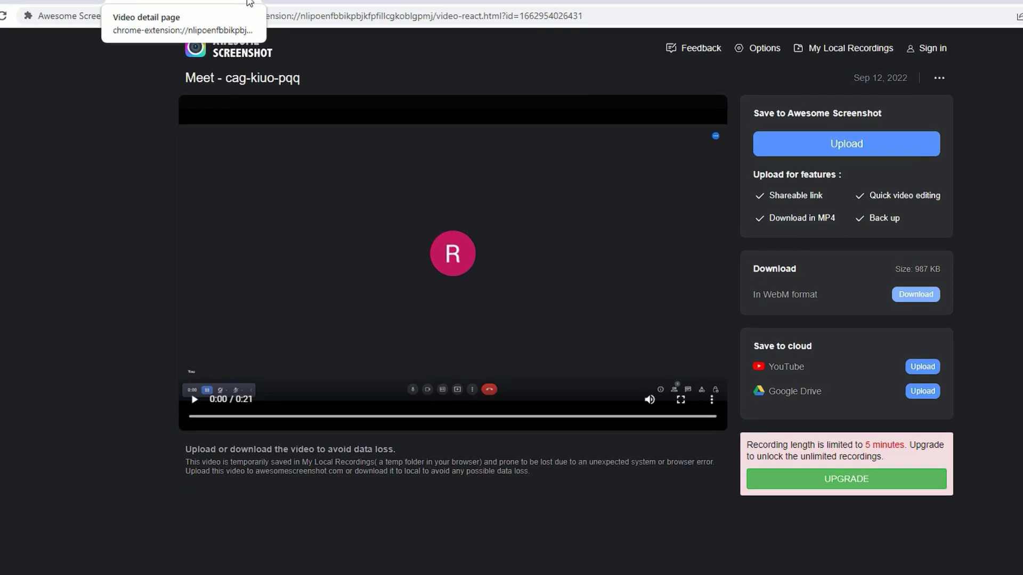
{"action": "left_click", "coordinate": [249, 3]}
Step: In a new tab, search the Chrome Web Store for 'screen recorder' and open Scrnli's page
{"action": "left_click", "coordinate": [249, 3]}
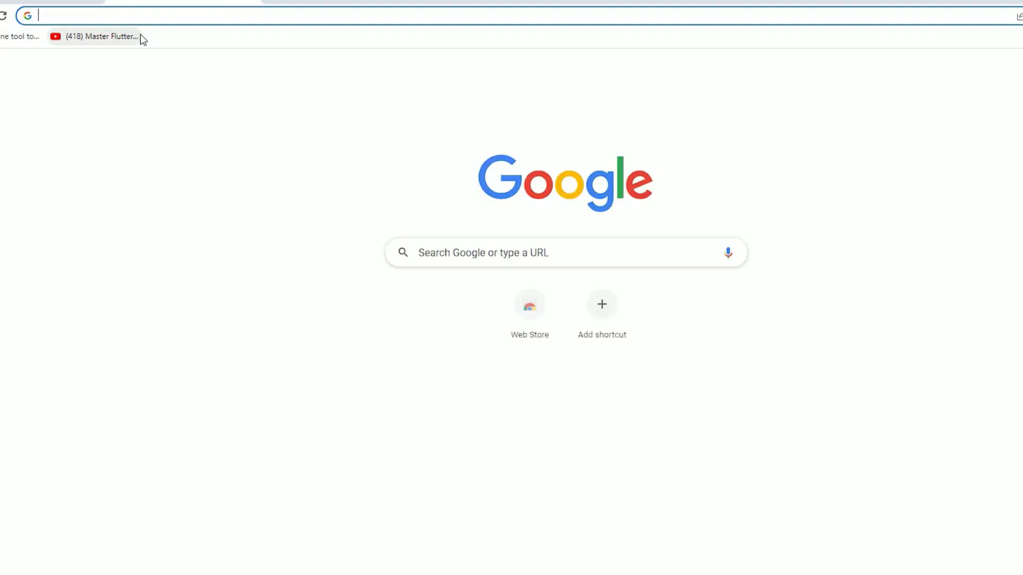
{"action": "type", "text": "chrome"}
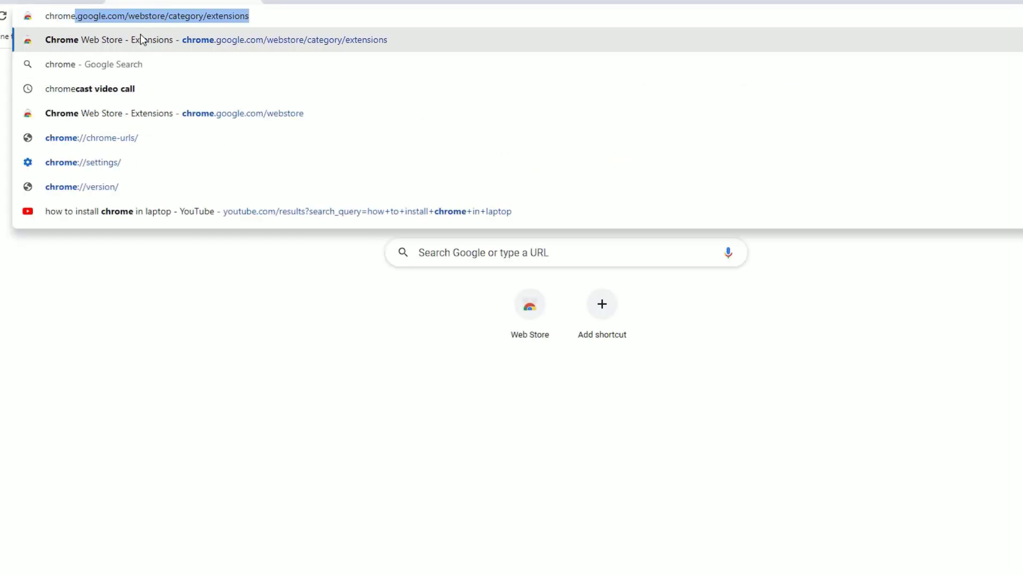
{"action": "left_click", "coordinate": [140, 35]}
{"action": "left_click", "coordinate": [227, 92]}
{"action": "type", "text": "screen recorder"}
{"action": "key", "text": "Return"}
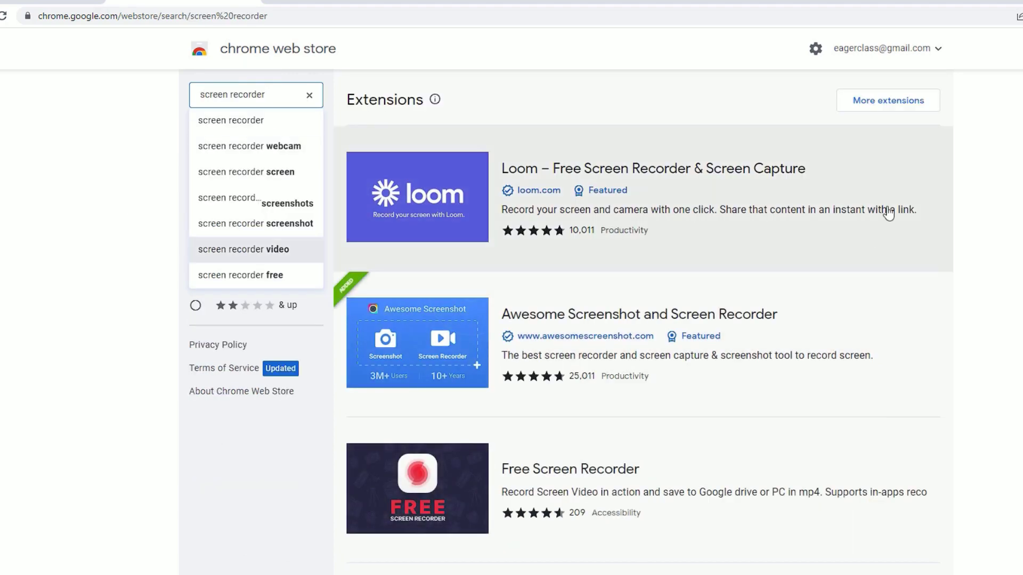
{"action": "left_click", "coordinate": [874, 102]}
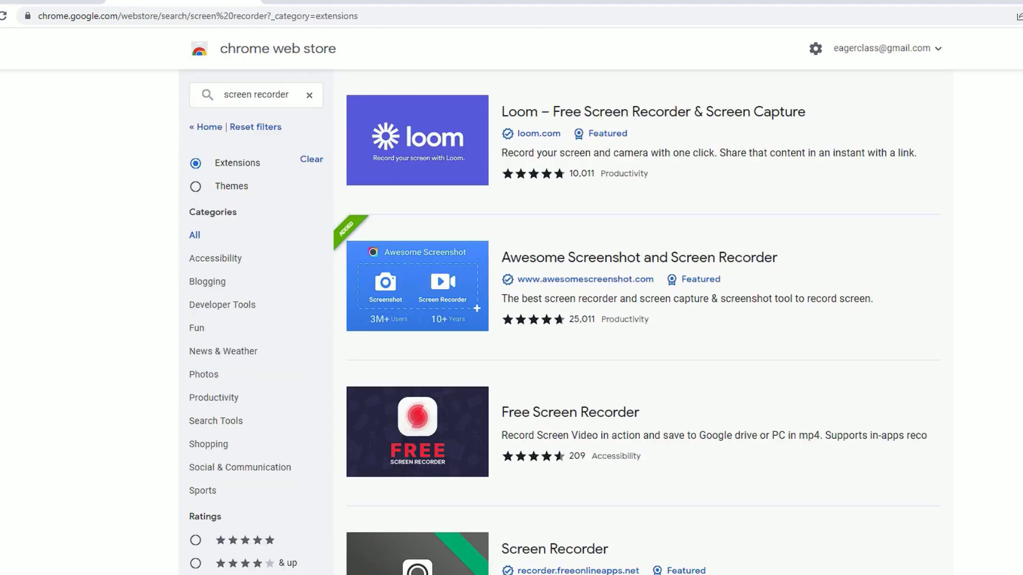
{"action": "scroll", "coordinate": [511, 213], "scroll_direction": "down", "scroll_amount": 12}
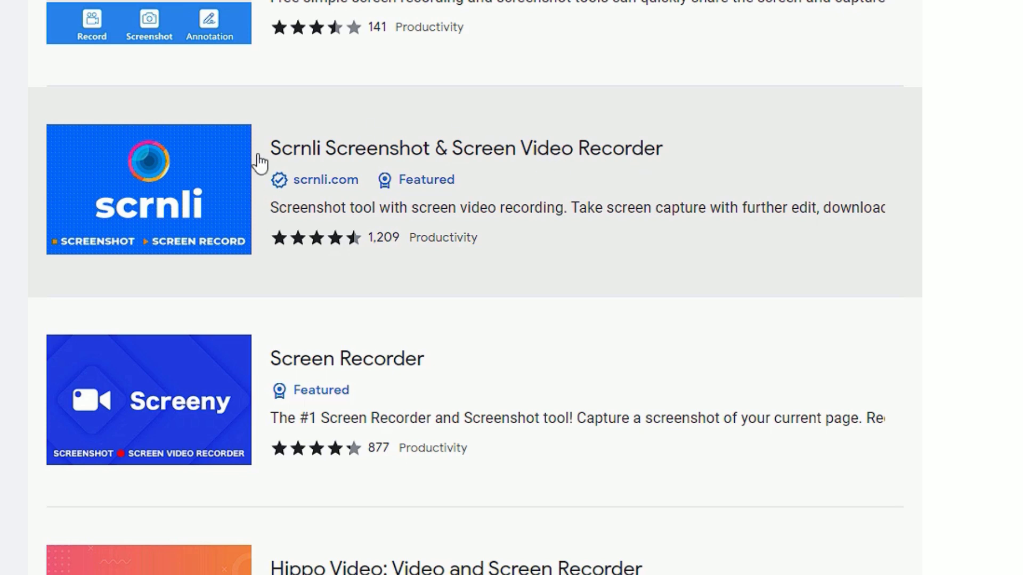
{"action": "left_click", "coordinate": [484, 166]}
Step: Add Scrnli Screenshot & Screen Video Recorder to Chrome and pin it to the toolbar
{"action": "left_click", "coordinate": [740, 49]}
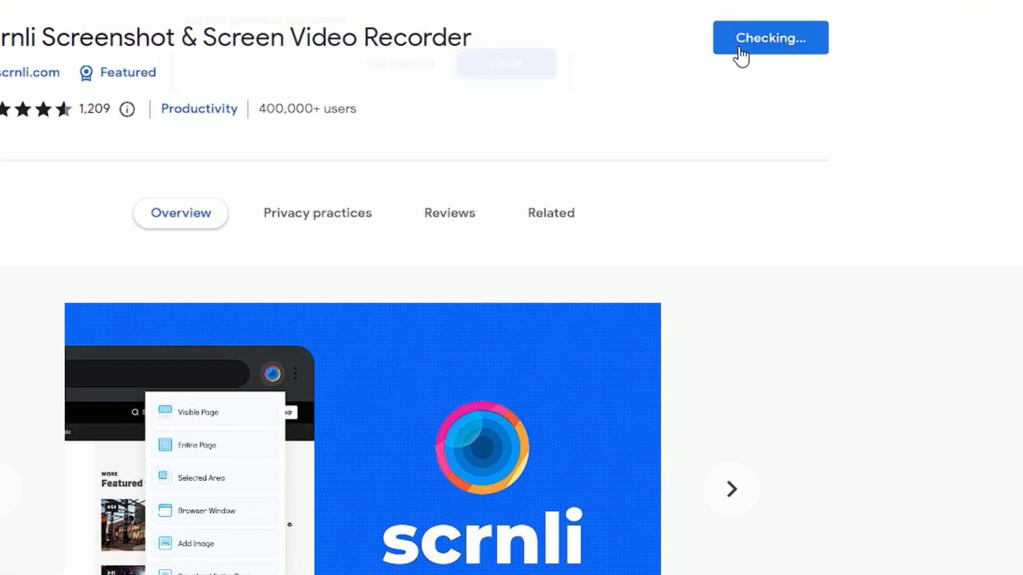
{"action": "left_click", "coordinate": [507, 64]}
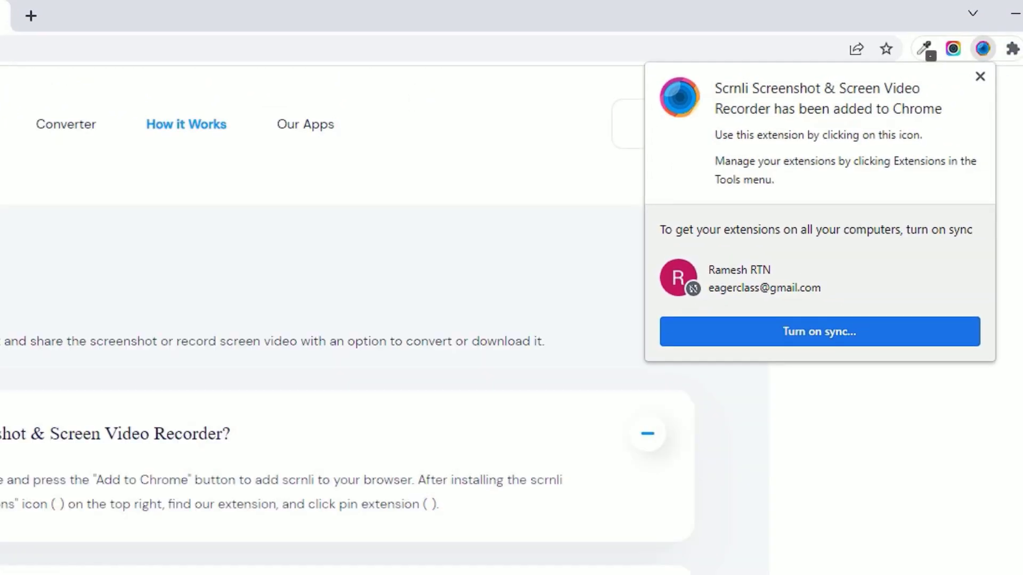
{"action": "left_click", "coordinate": [1, 22]}
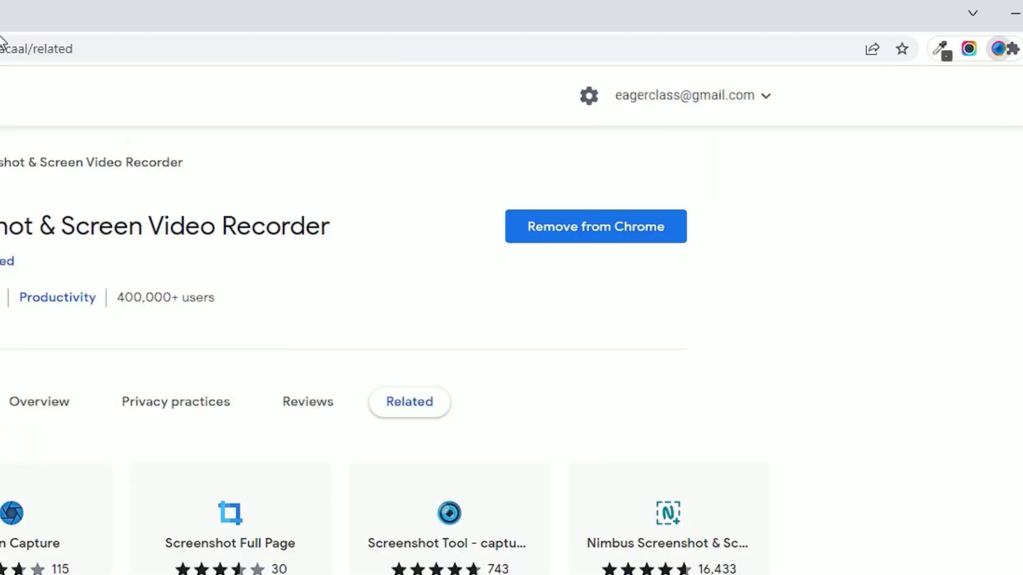
{"action": "left_click", "coordinate": [1012, 49]}
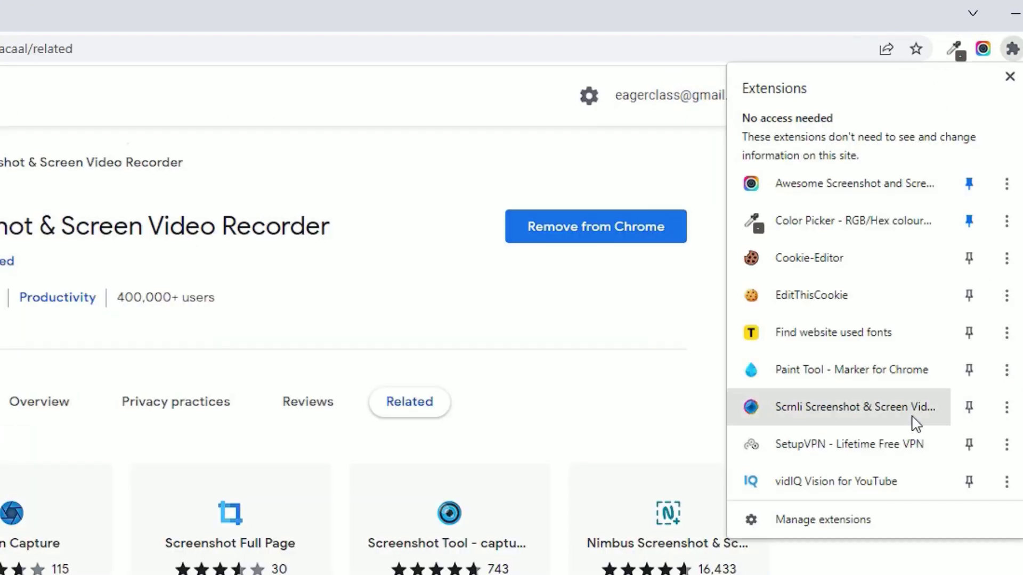
{"action": "left_click", "coordinate": [969, 407]}
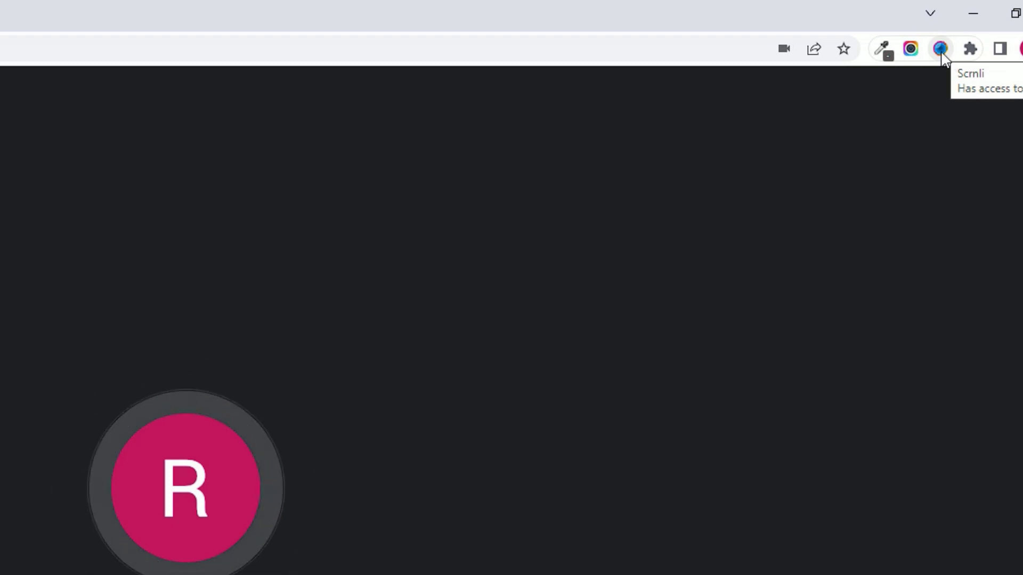
Step: Set Scrnli's Record Video to 1080p, Browser Window capture, with Record Mic Sound on
{"action": "left_click", "coordinate": [942, 50]}
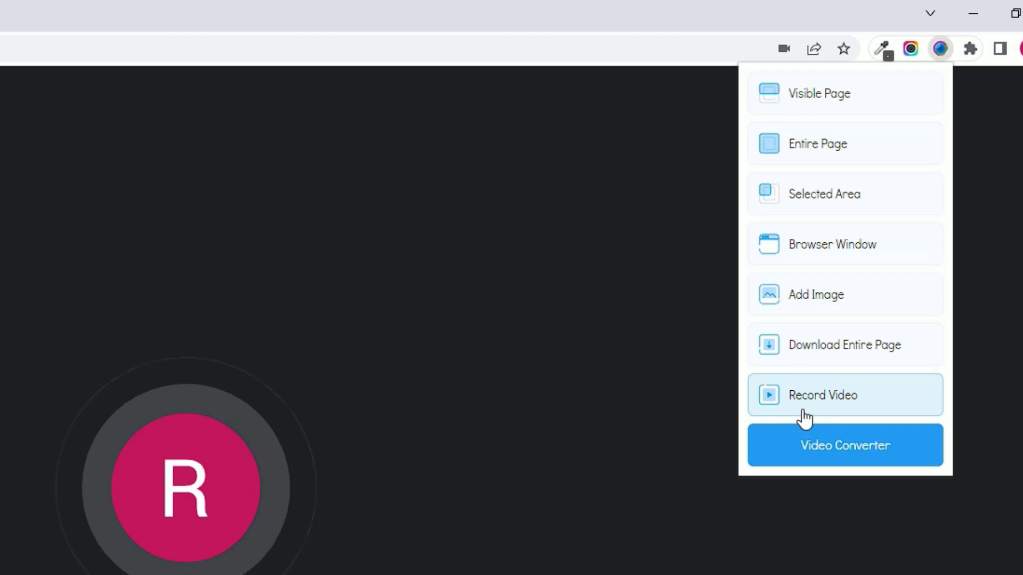
{"action": "left_click", "coordinate": [844, 405]}
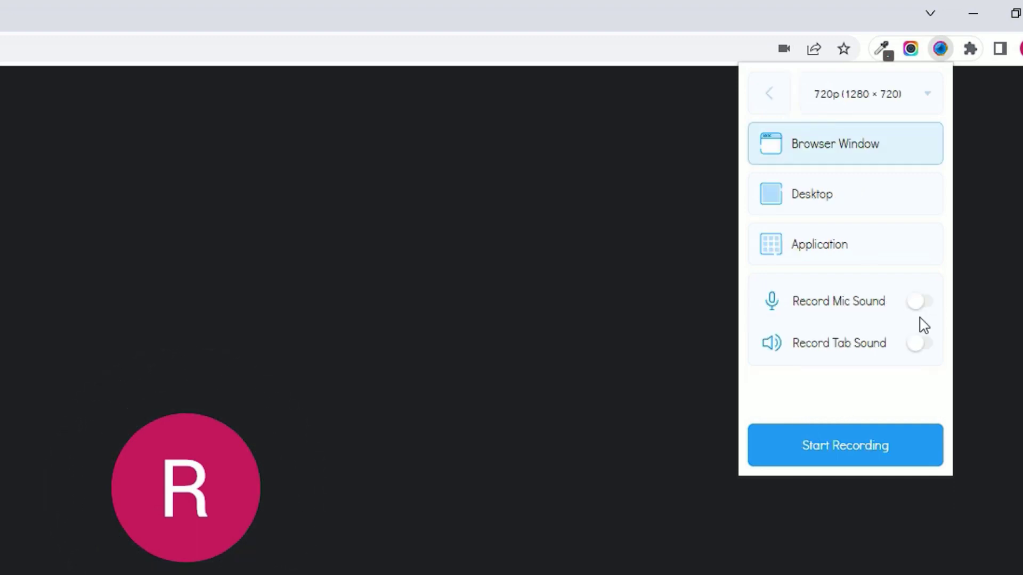
{"action": "left_click", "coordinate": [876, 107]}
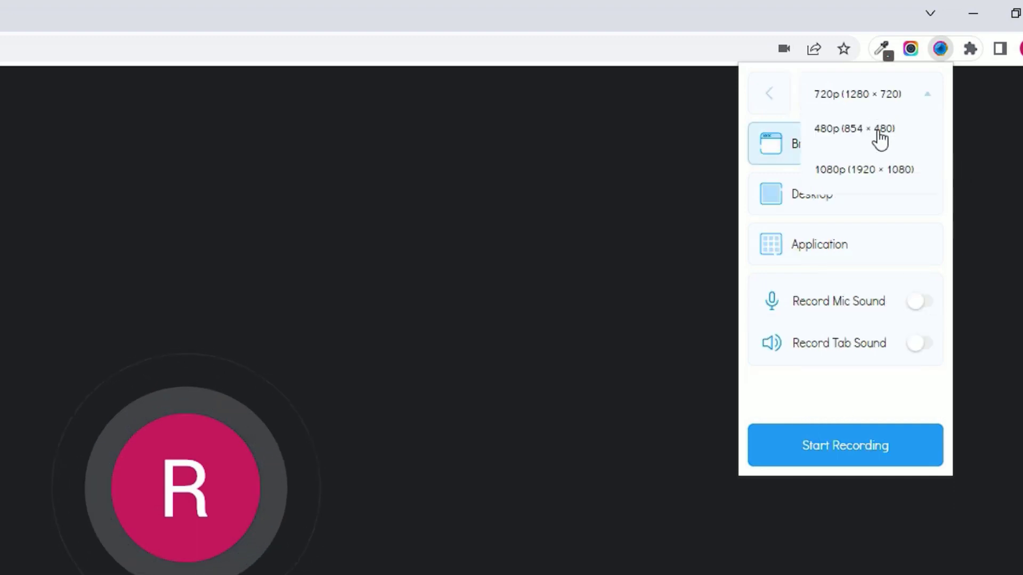
{"action": "left_click", "coordinate": [851, 171]}
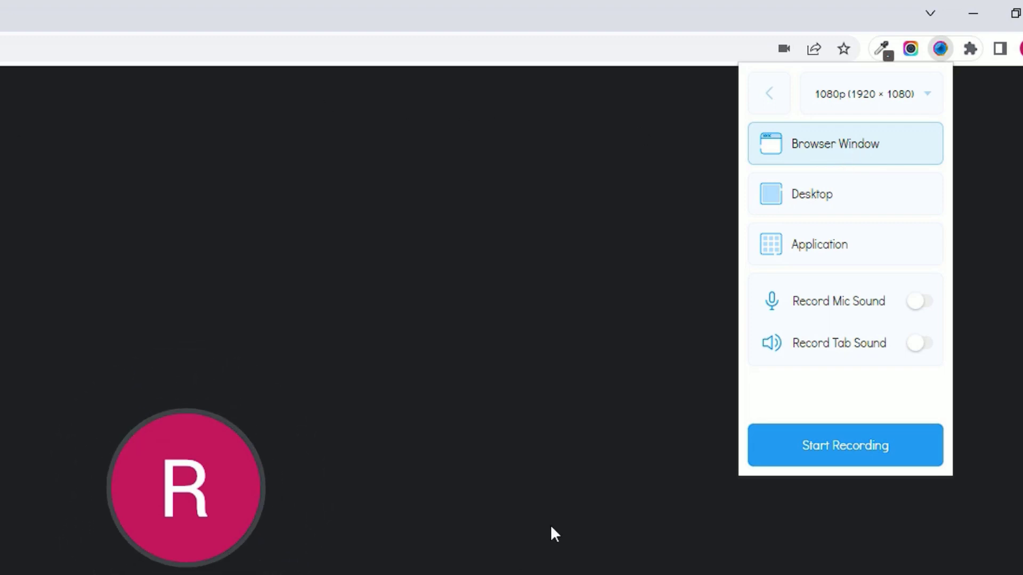
{"action": "left_click", "coordinate": [836, 212]}
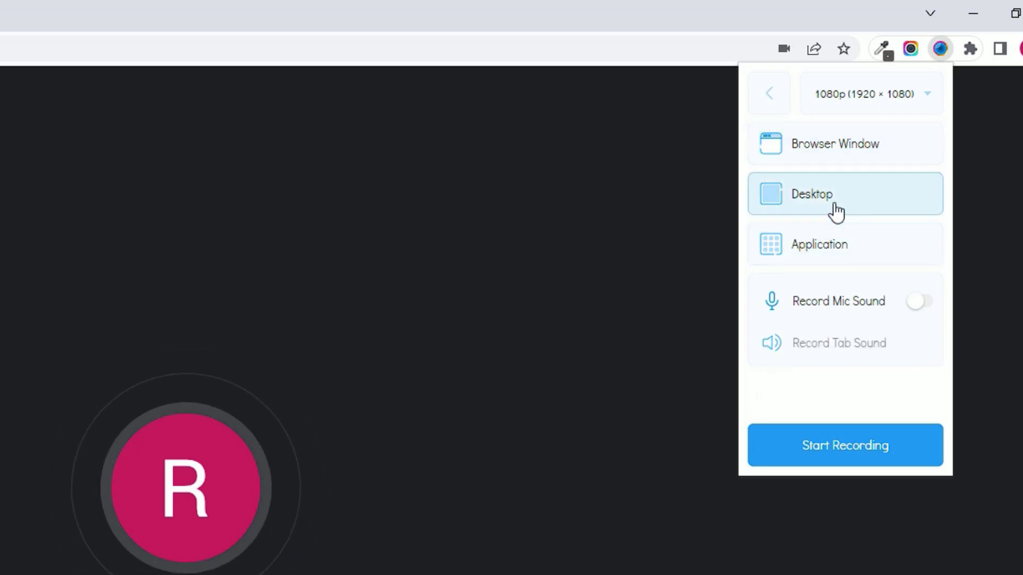
{"action": "left_click", "coordinate": [834, 162]}
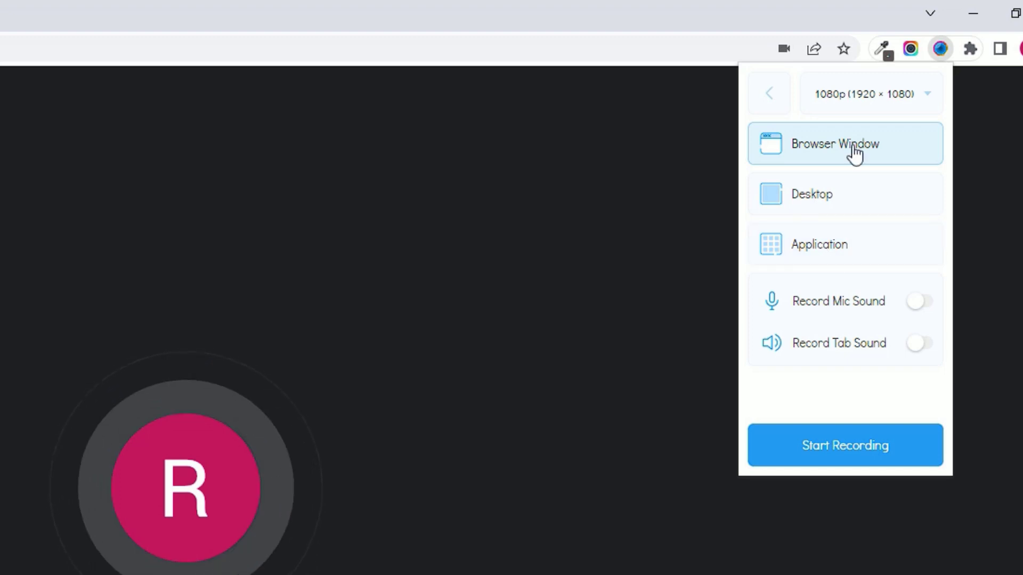
{"action": "left_click", "coordinate": [919, 304]}
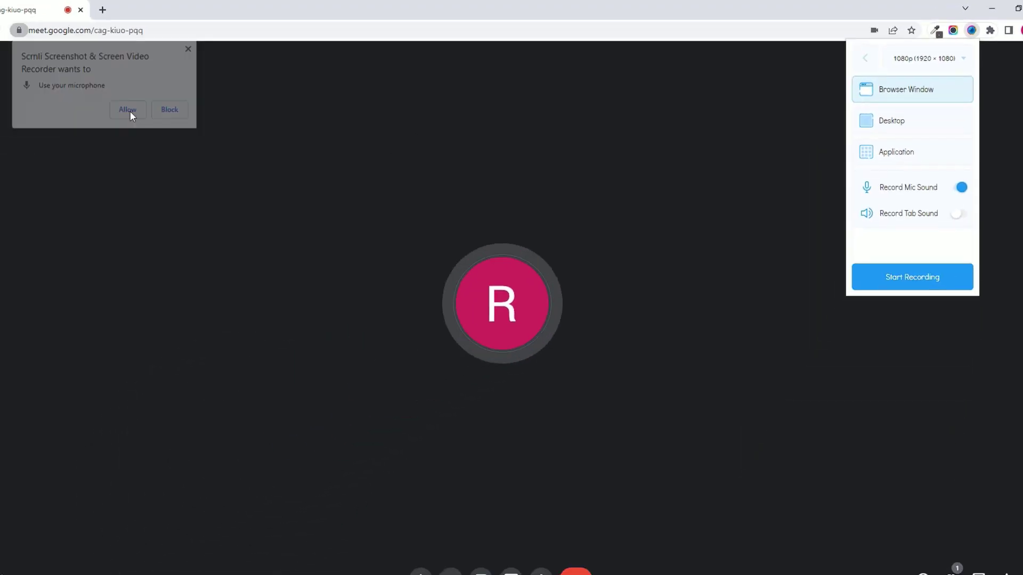
Step: Grant Scrnli microphone access, enable Record Tab Sound, and record the Meet call for about 30 seconds
{"action": "left_click", "coordinate": [130, 110]}
{"action": "left_click", "coordinate": [971, 29]}
{"action": "left_click", "coordinate": [896, 244]}
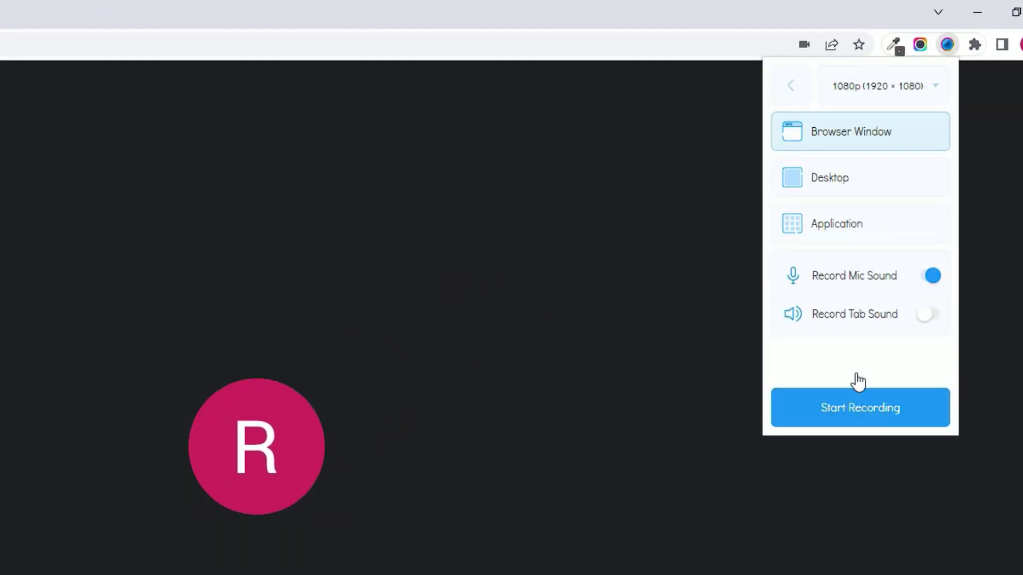
{"action": "left_click", "coordinate": [929, 314]}
{"action": "left_click", "coordinate": [850, 415]}
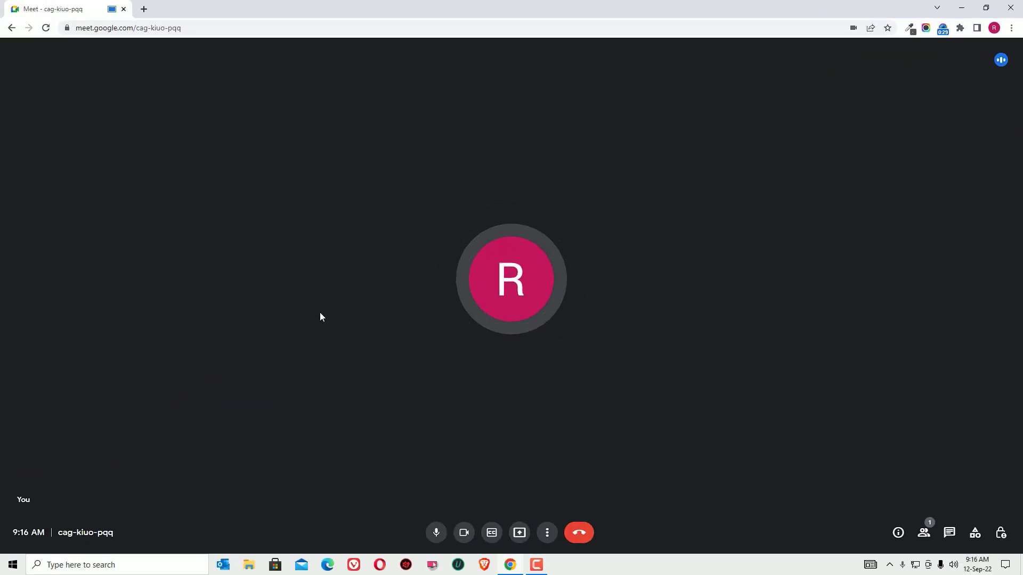
{"action": "left_click", "coordinate": [943, 28]}
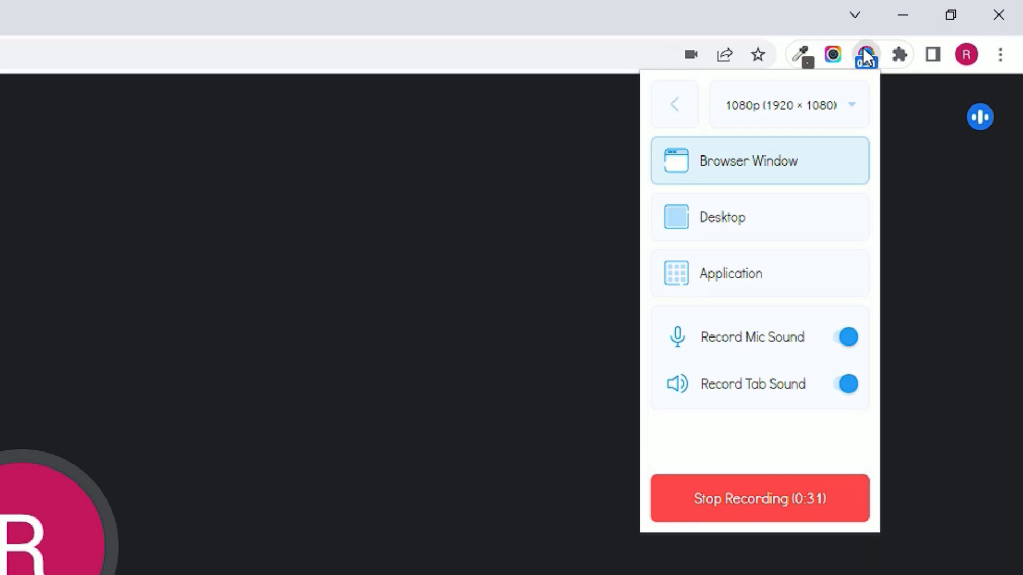
Step: Stop the 33-second Scrnli recording, download it as .mp4, and open the downloaded file
{"action": "left_click", "coordinate": [724, 512]}
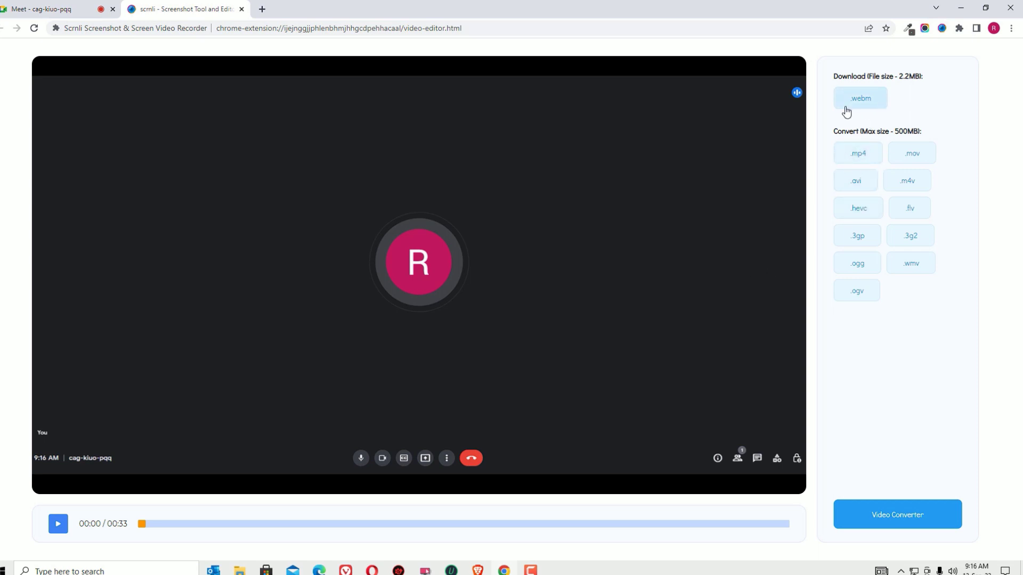
{"action": "left_click", "coordinate": [859, 157]}
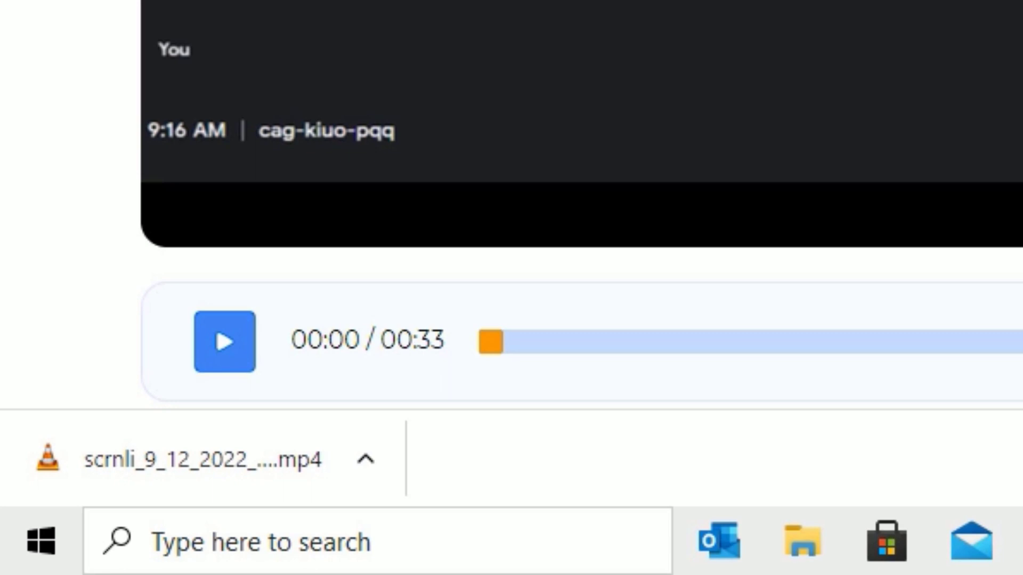
{"action": "left_click", "coordinate": [250, 487]}
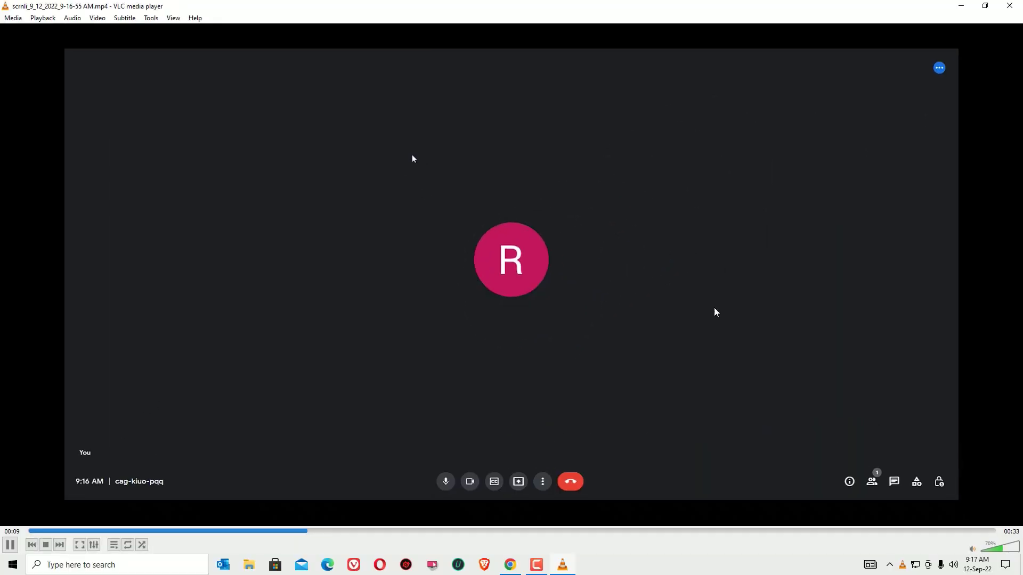
Step: Close VLC after watching the 33-second MP4 recording
{"action": "left_click", "coordinate": [1010, 5]}
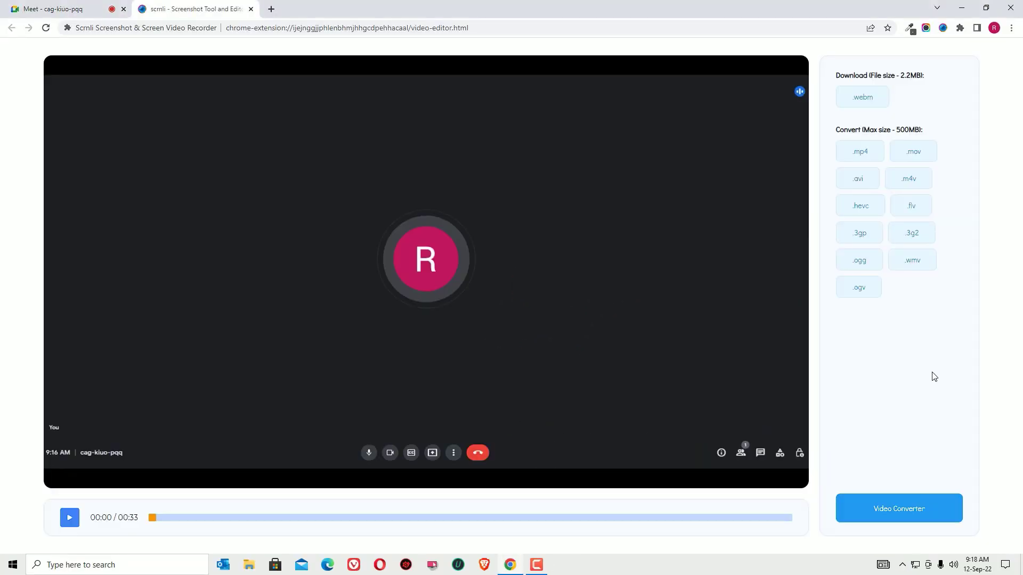